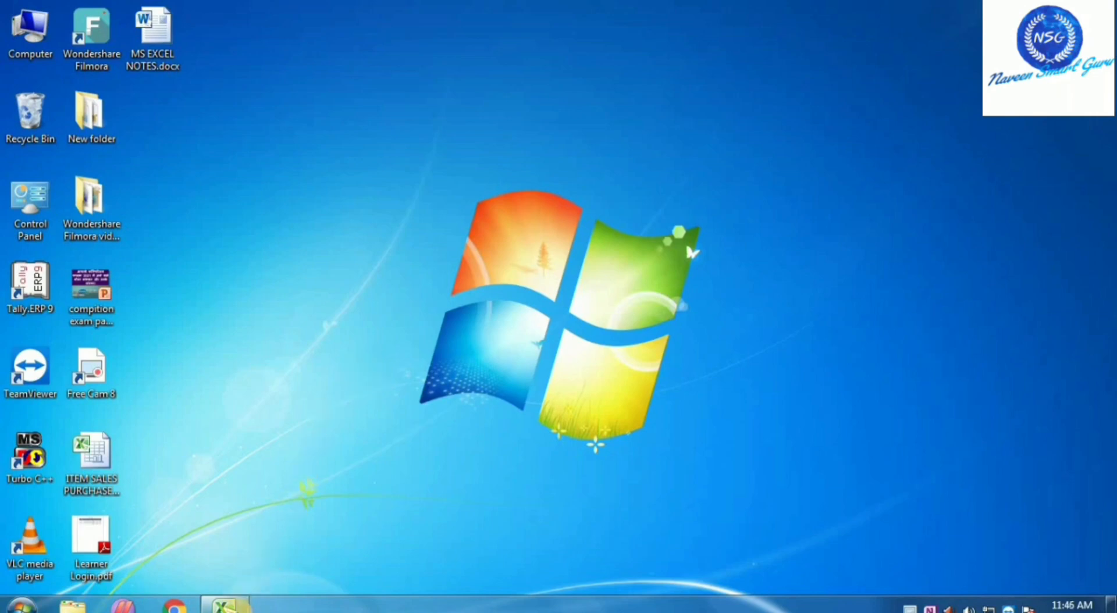
Step: Switch to the ITEM SALES PURCHASE workbook in Excel and set the I BALL CABINET purchase quantity on Sheet1 to 15
{"action": "left_click", "coordinate": [228, 605]}
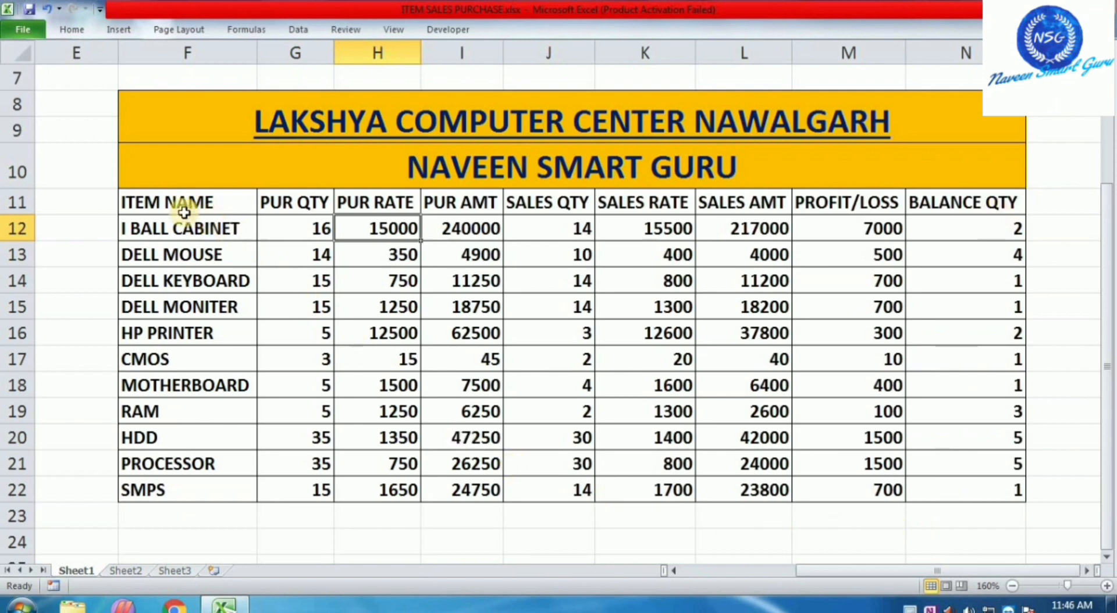
{"action": "left_click", "coordinate": [293, 233]}
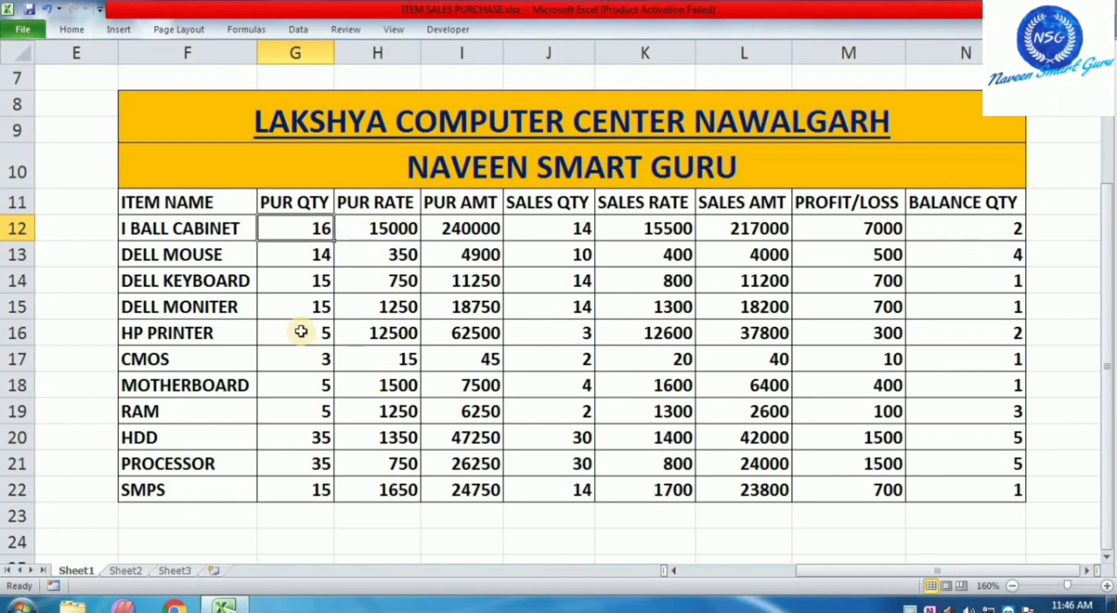
{"action": "type", "text": "15"}
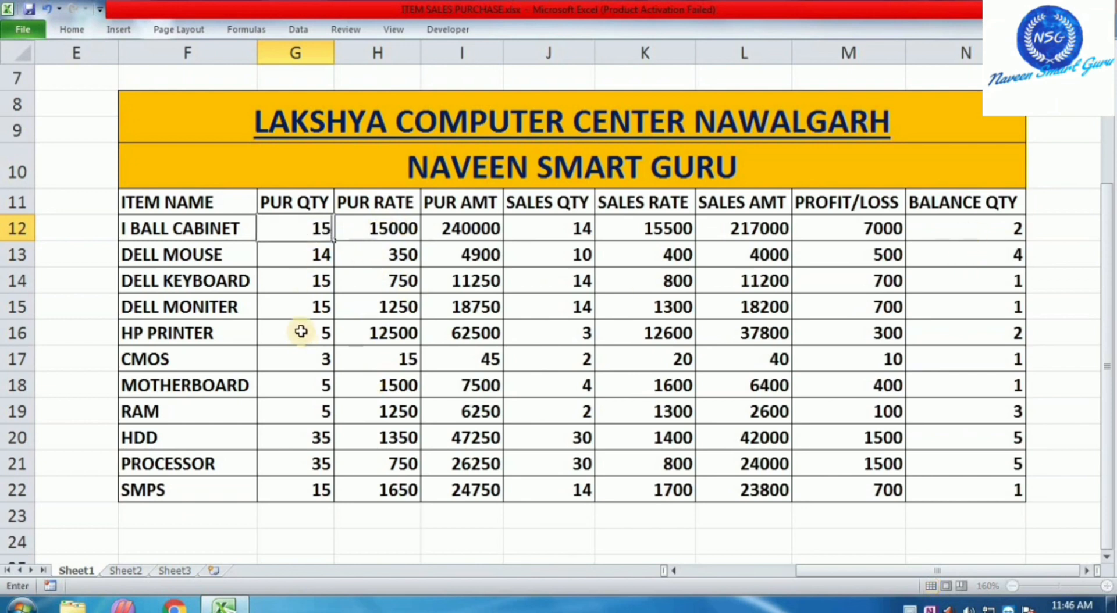
{"action": "key", "text": "Return"}
{"action": "key", "text": "Up"}
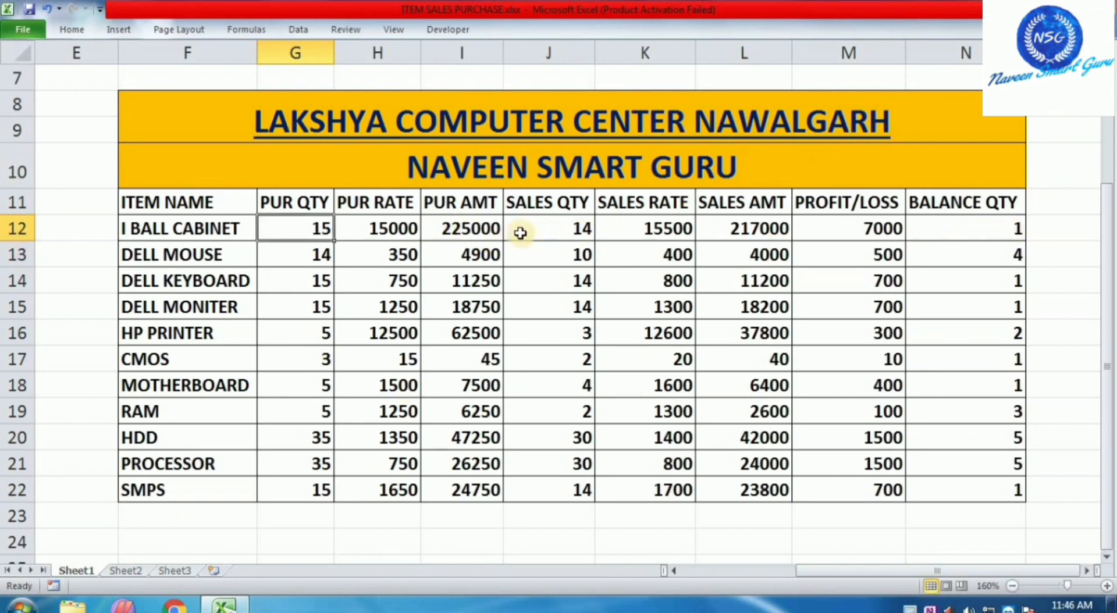
Step: Set the purchase quantity of DELL MOUSE to 10 and of HDD to 31
{"action": "left_click", "coordinate": [304, 259]}
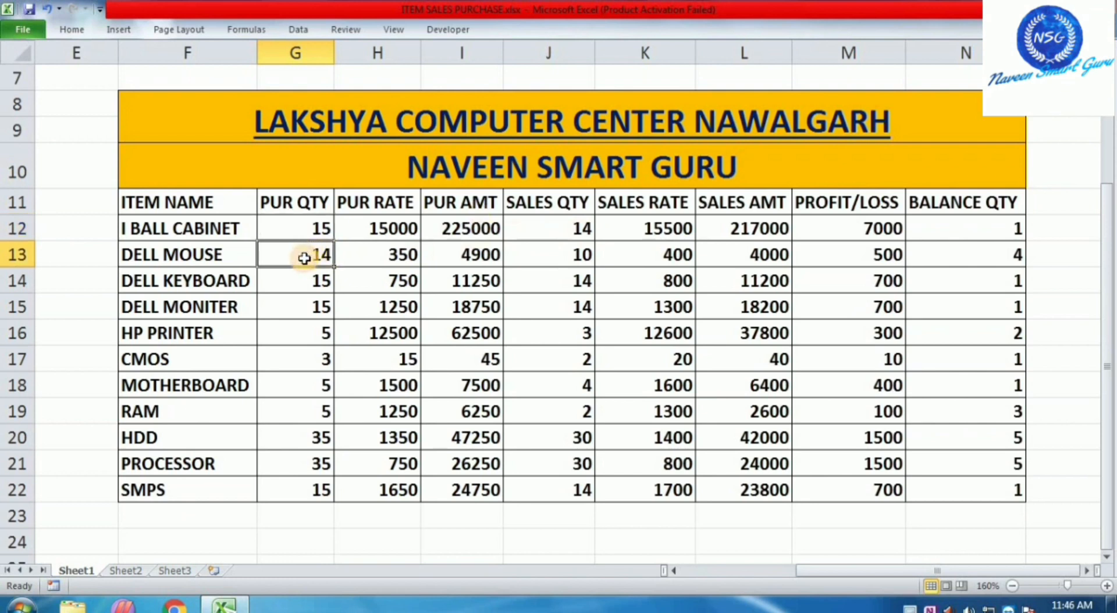
{"action": "type", "text": "1"}
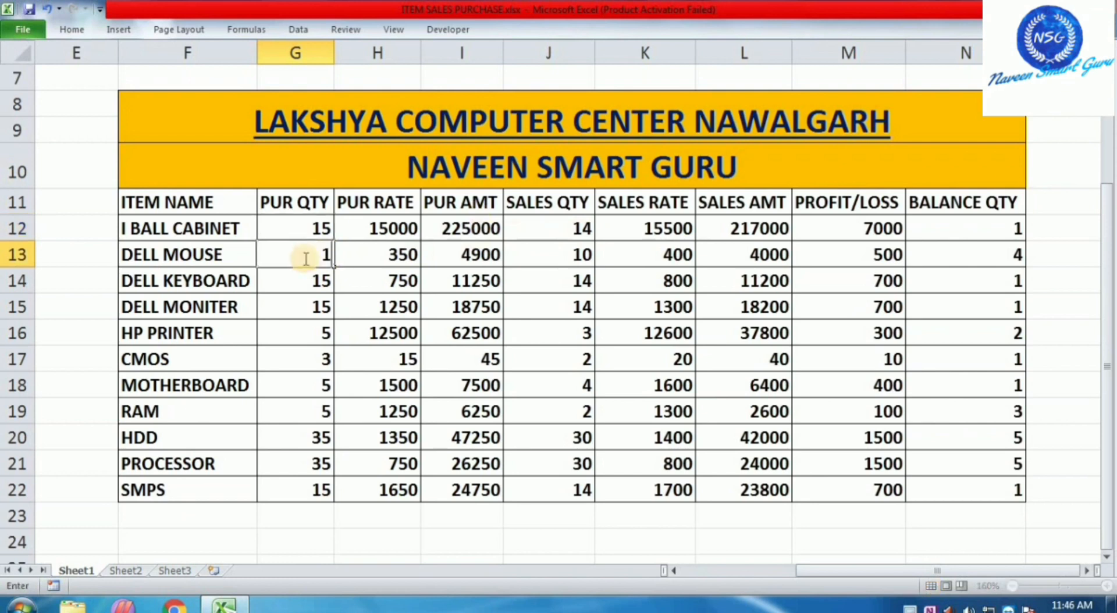
{"action": "type", "text": "0"}
{"action": "key", "text": "Return"}
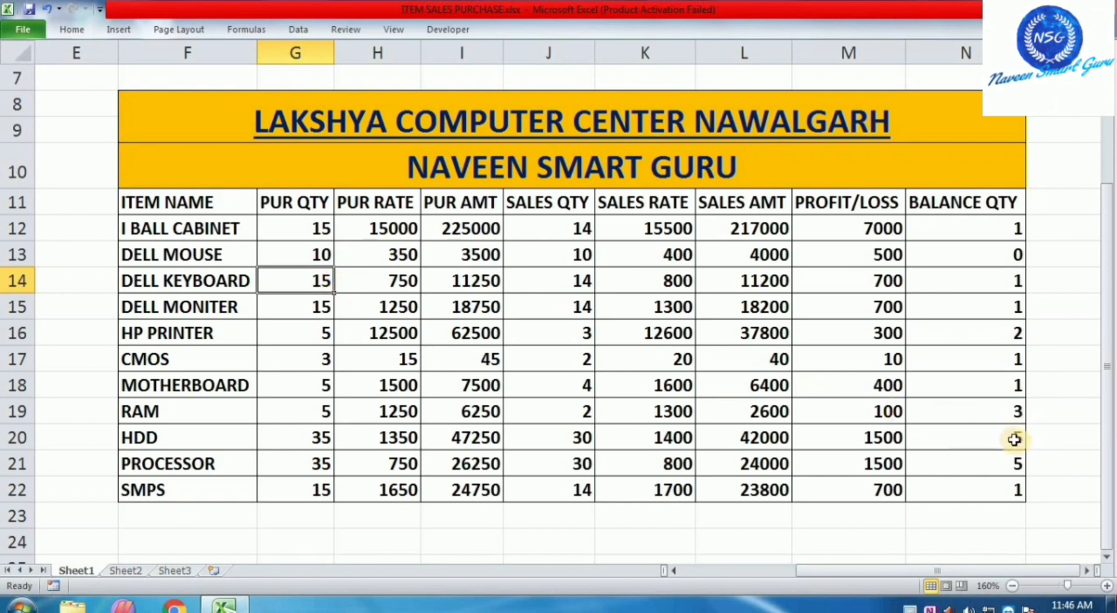
{"action": "left_click", "coordinate": [310, 442]}
{"action": "type", "text": "3"}
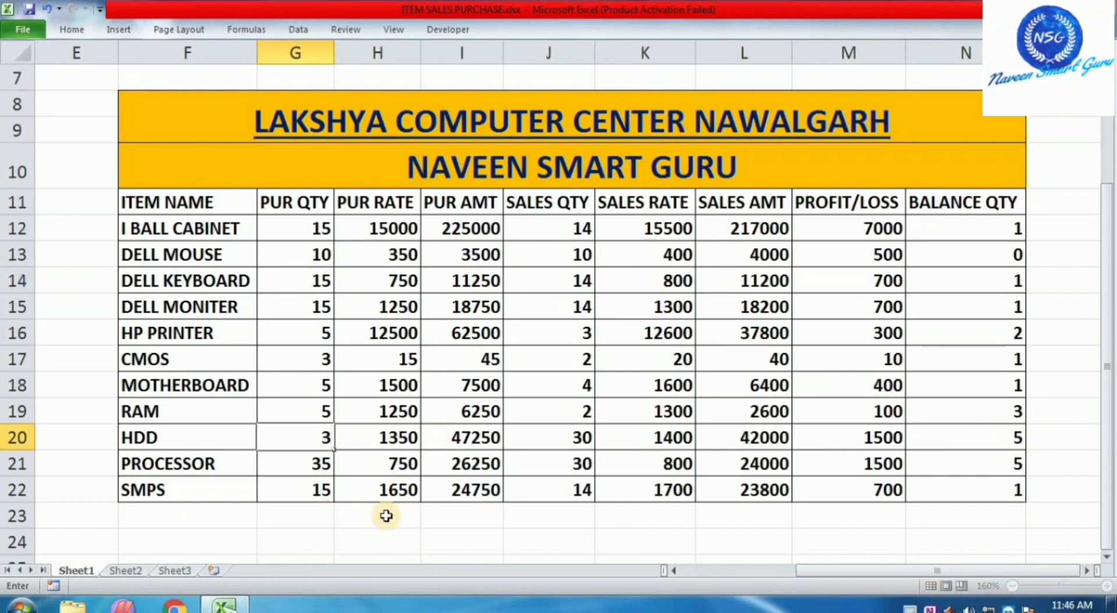
{"action": "type", "text": "1"}
{"action": "key", "text": "Return"}
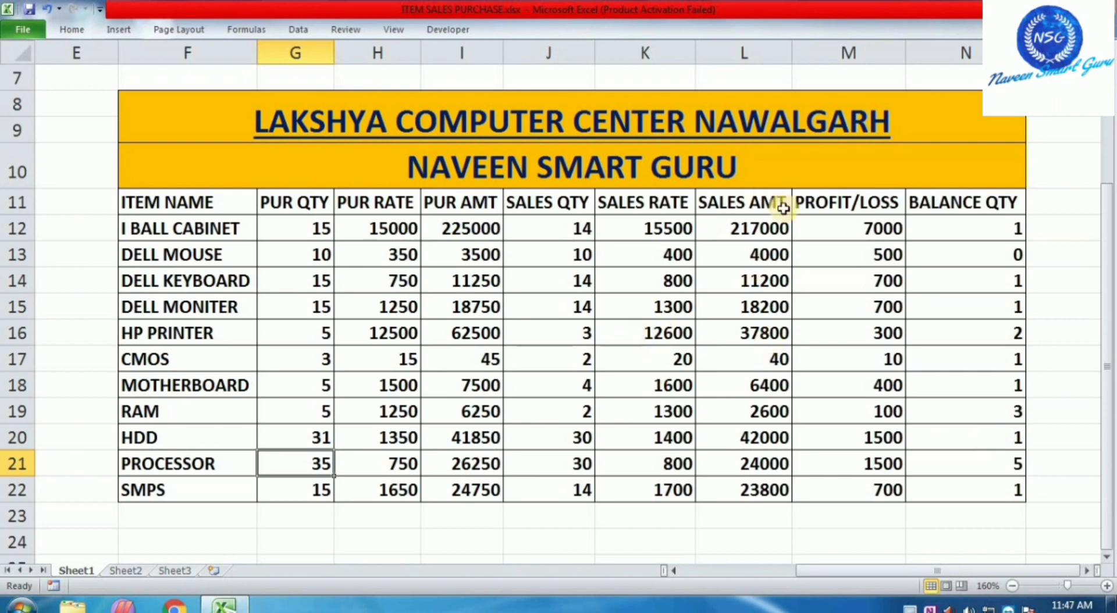
Step: Review the PROFIT/LOSS values for all items from I BALL CABINET to SMPS
{"action": "left_click_drag", "start_coordinate": [841, 200], "coordinate": [848, 489]}
{"action": "left_click_drag", "start_coordinate": [851, 228], "coordinate": [855, 490]}
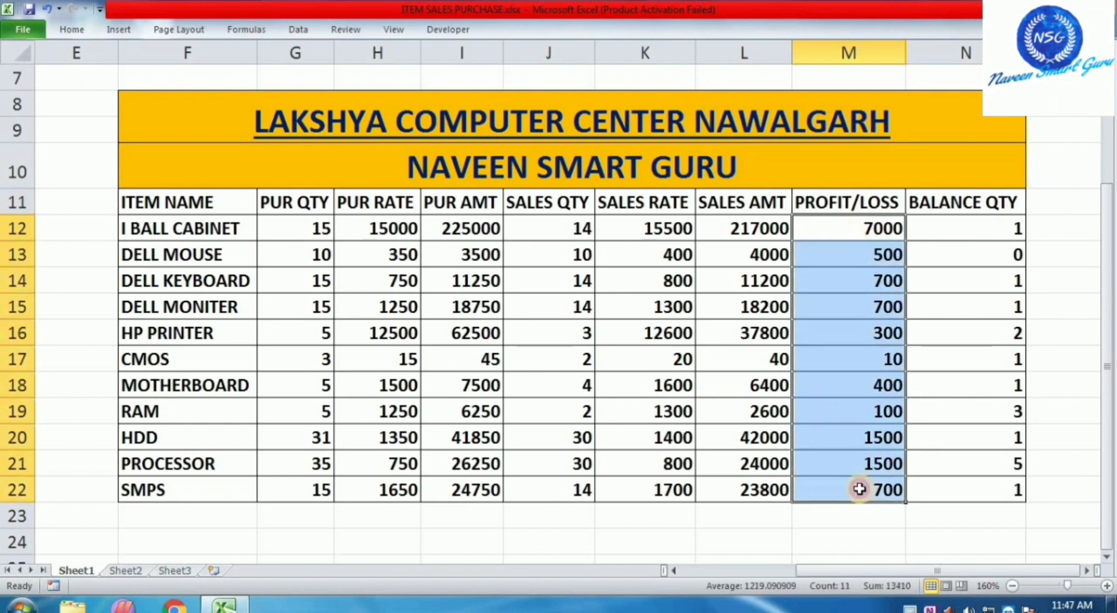
{"action": "left_click", "coordinate": [881, 306]}
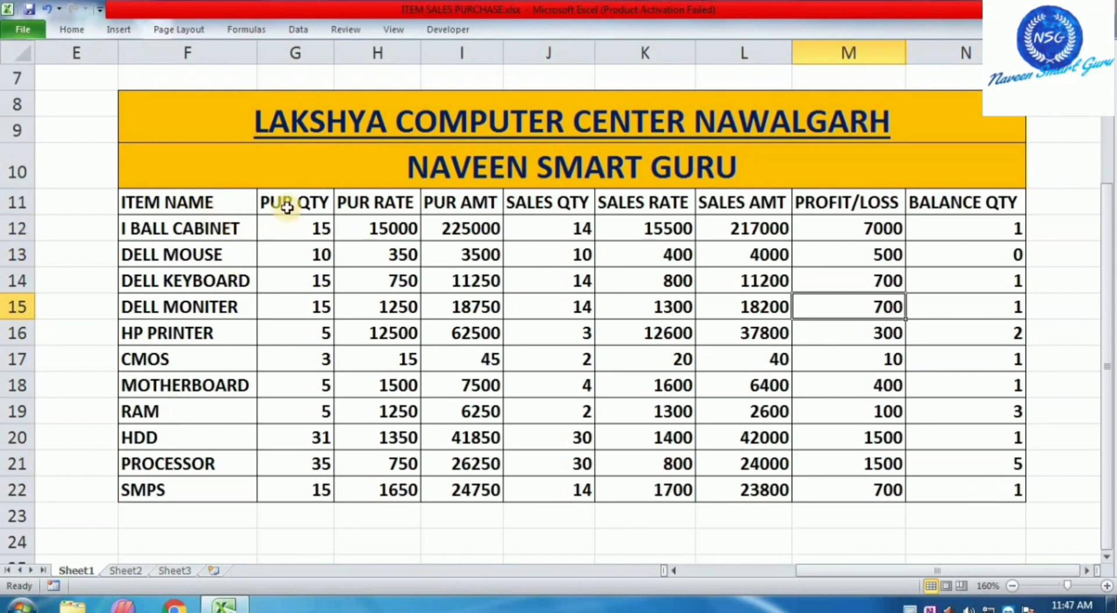
Step: On Sheet2, enter purchase quantities 15, 50, 65 and 35 for I BALL CABINET, DELL MOUSE, DELL KEYBOARD and DELL MONITER
{"action": "left_click", "coordinate": [124, 571]}
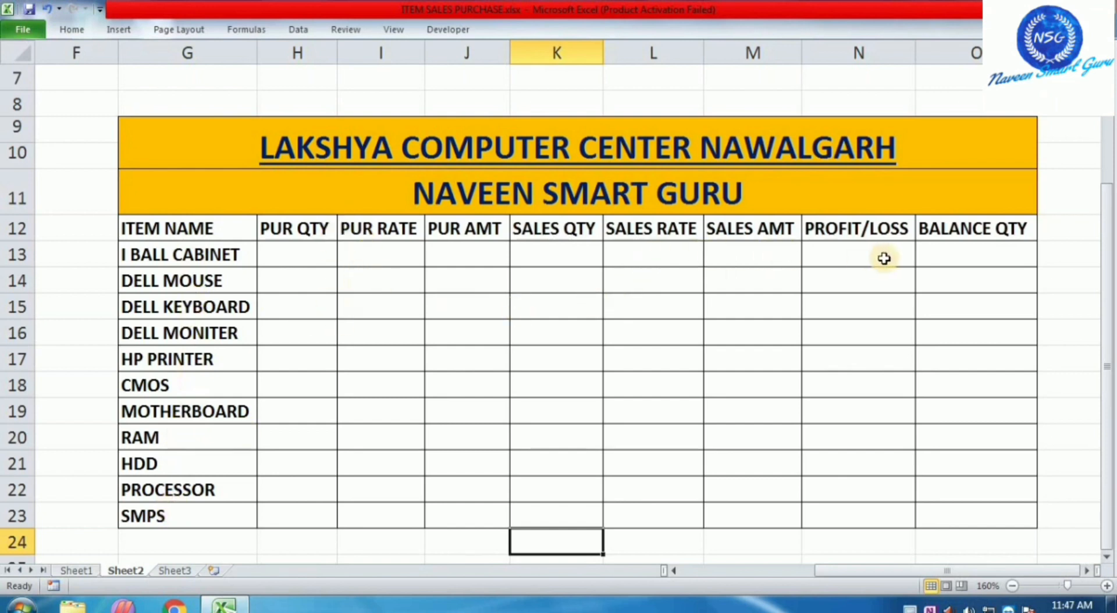
{"action": "left_click", "coordinate": [297, 256]}
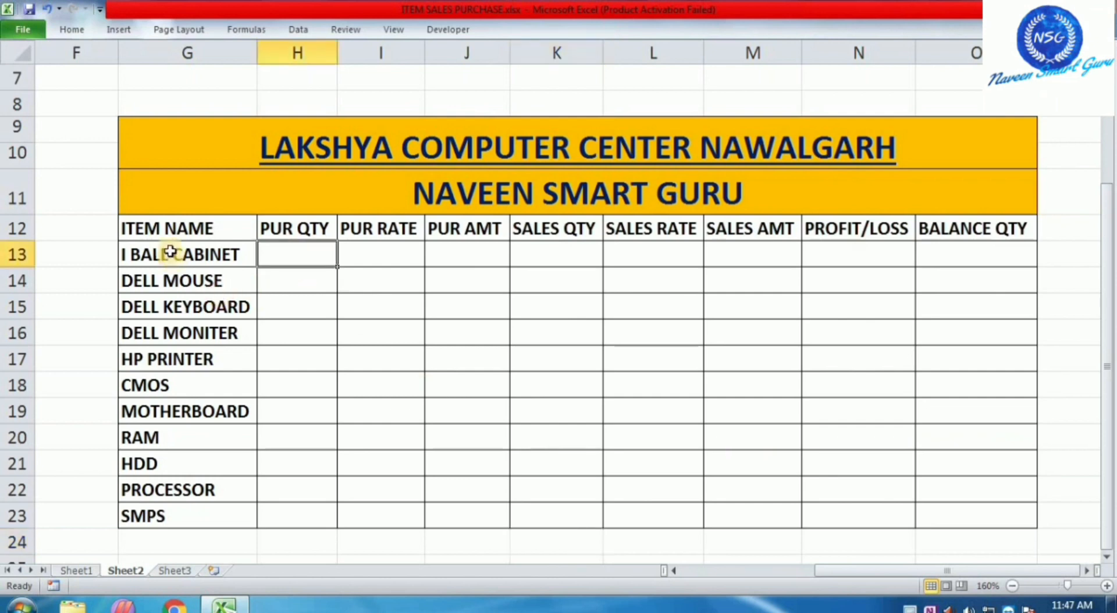
{"action": "type", "text": "15"}
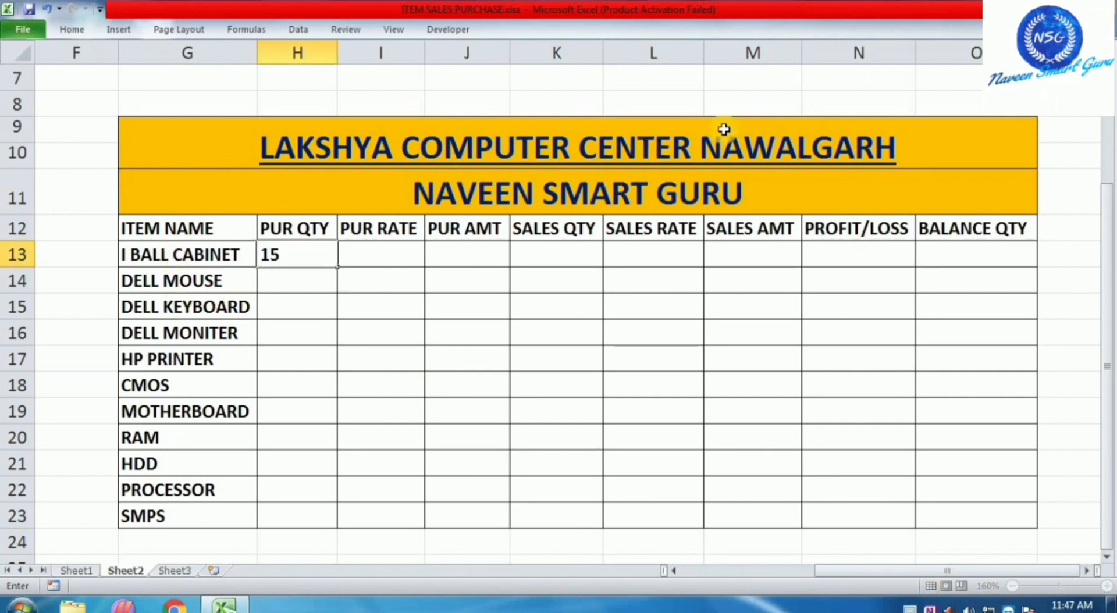
{"action": "key", "text": "Return"}
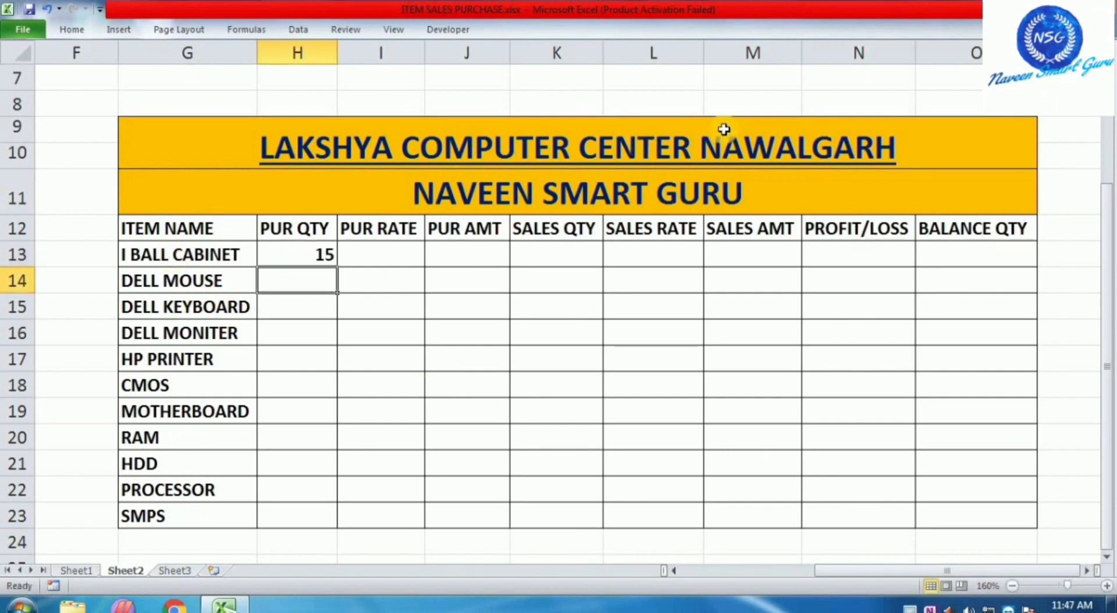
{"action": "type", "text": "50"}
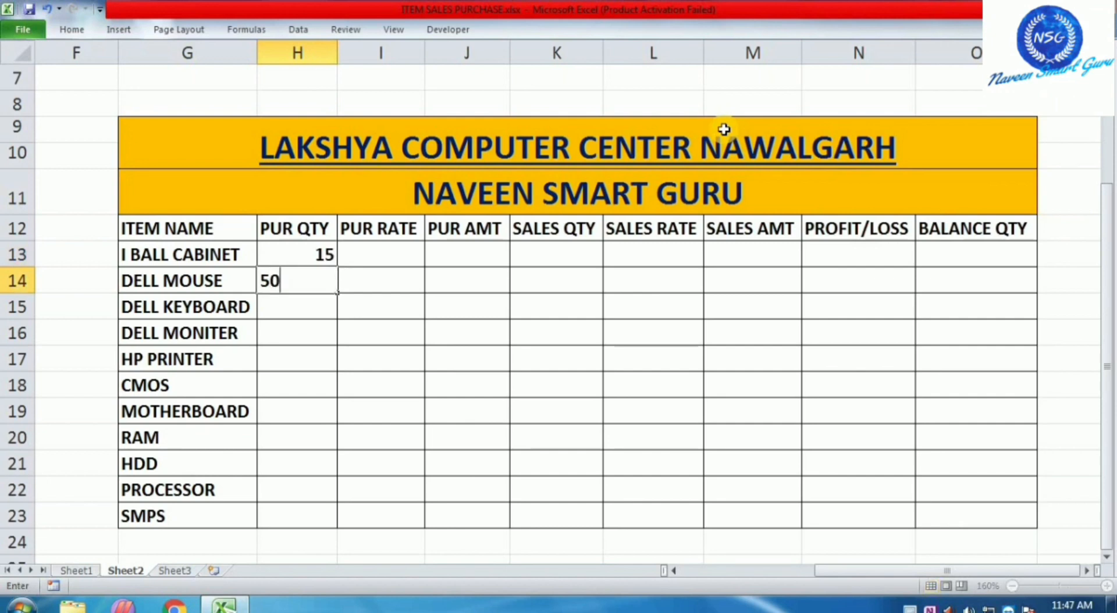
{"action": "key", "text": "Return"}
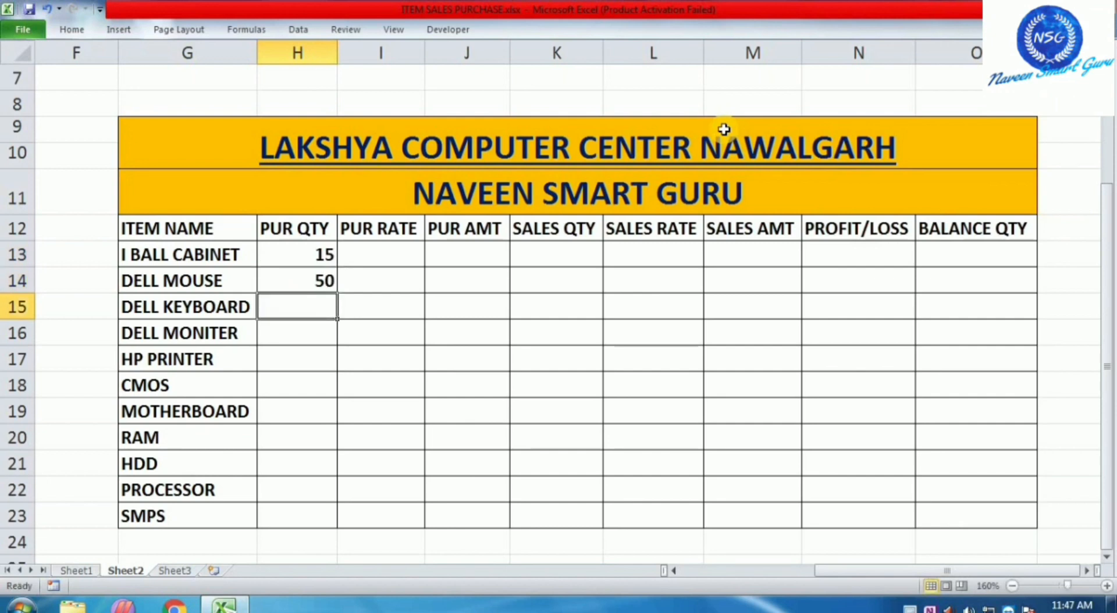
{"action": "type", "text": "65"}
{"action": "key", "text": "Return"}
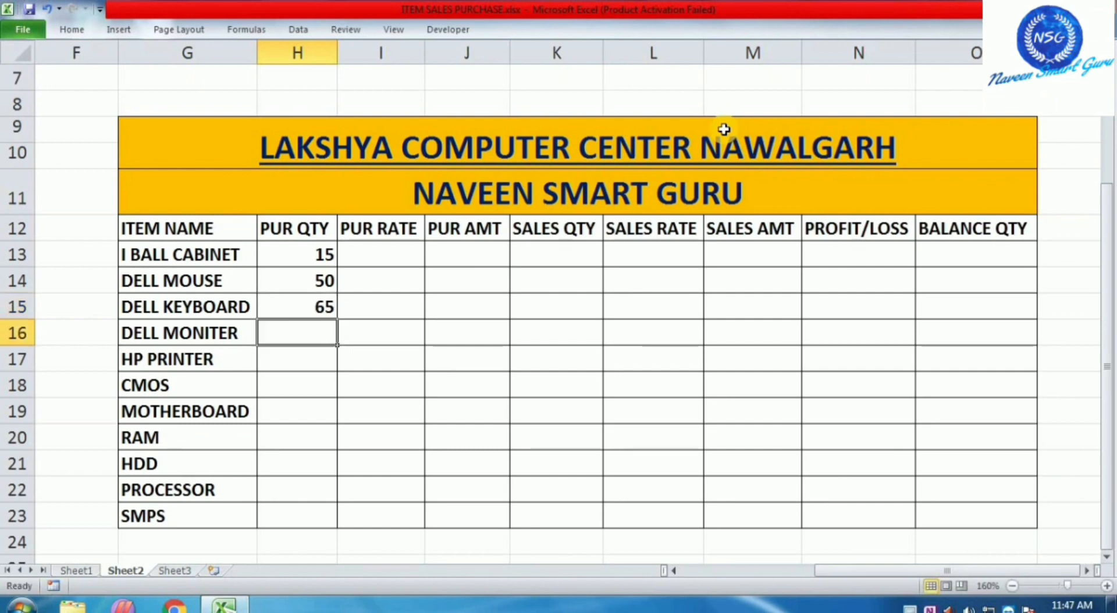
{"action": "type", "text": "35"}
{"action": "key", "text": "Return"}
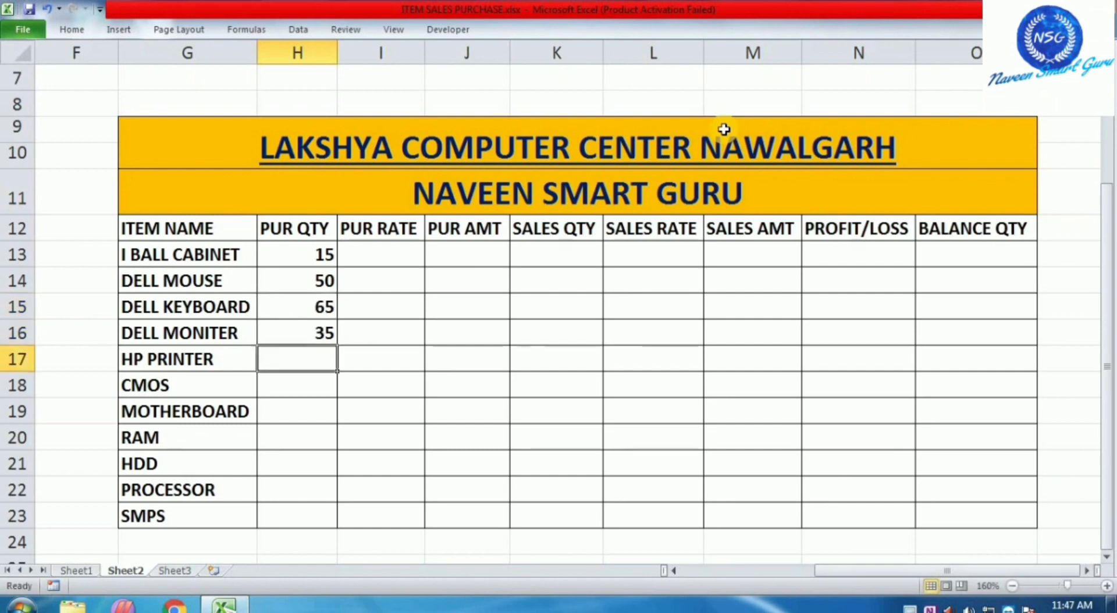
Step: Enter purchase quantities 14, 250, 365 and 150 for HP PRINTER, CMOS, MOTHERBOARD and RAM
{"action": "type", "text": "14"}
{"action": "key", "text": "Return"}
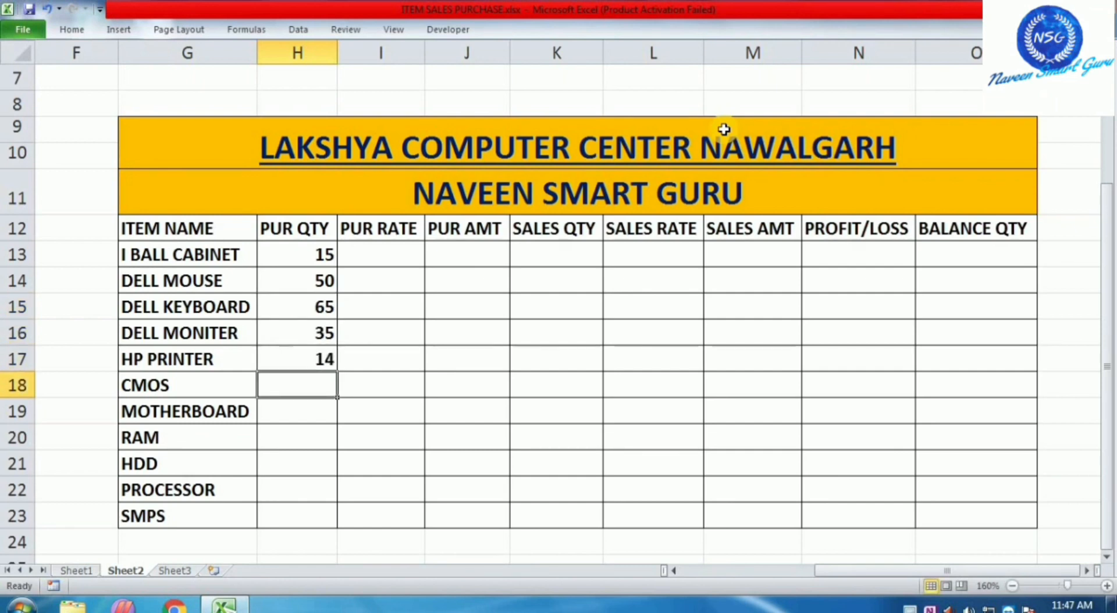
{"action": "type", "text": "250"}
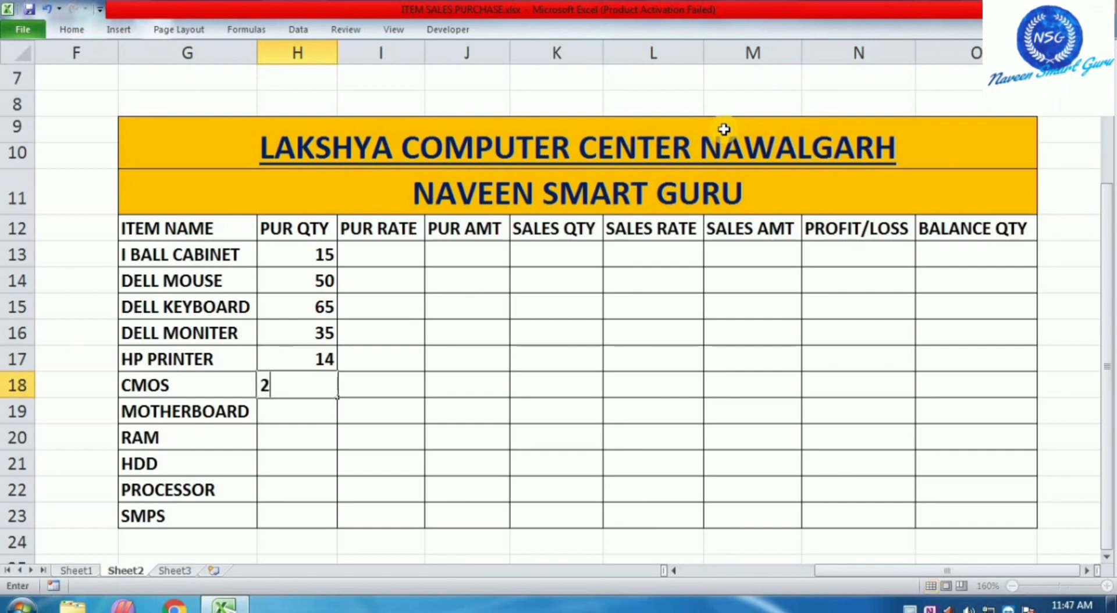
{"action": "key", "text": "Return"}
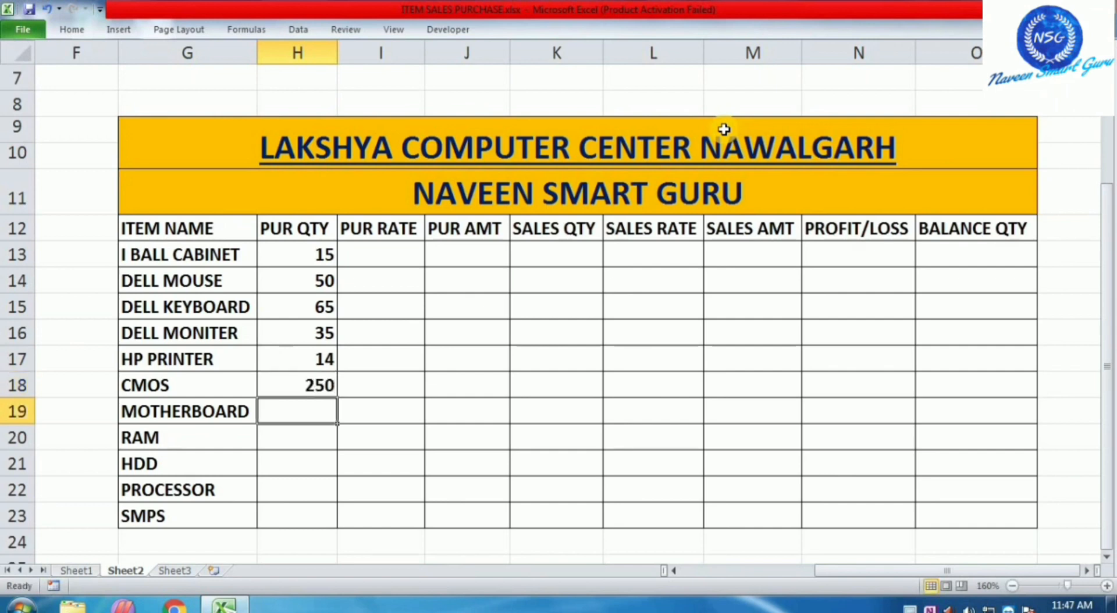
{"action": "type", "text": "365"}
{"action": "key", "text": "Return"}
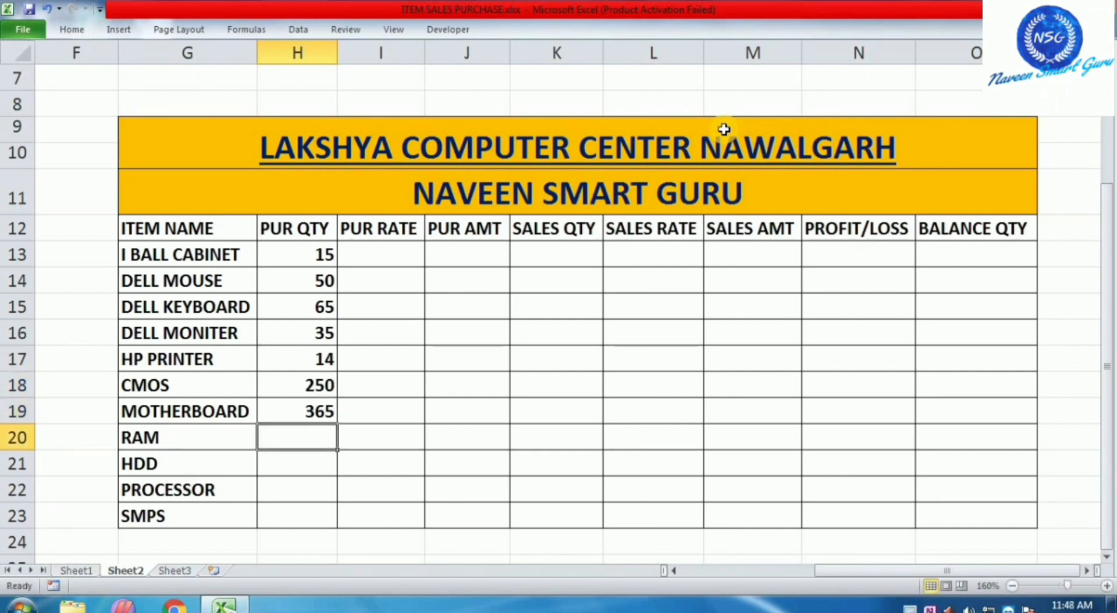
{"action": "type", "text": "150"}
{"action": "key", "text": "Return"}
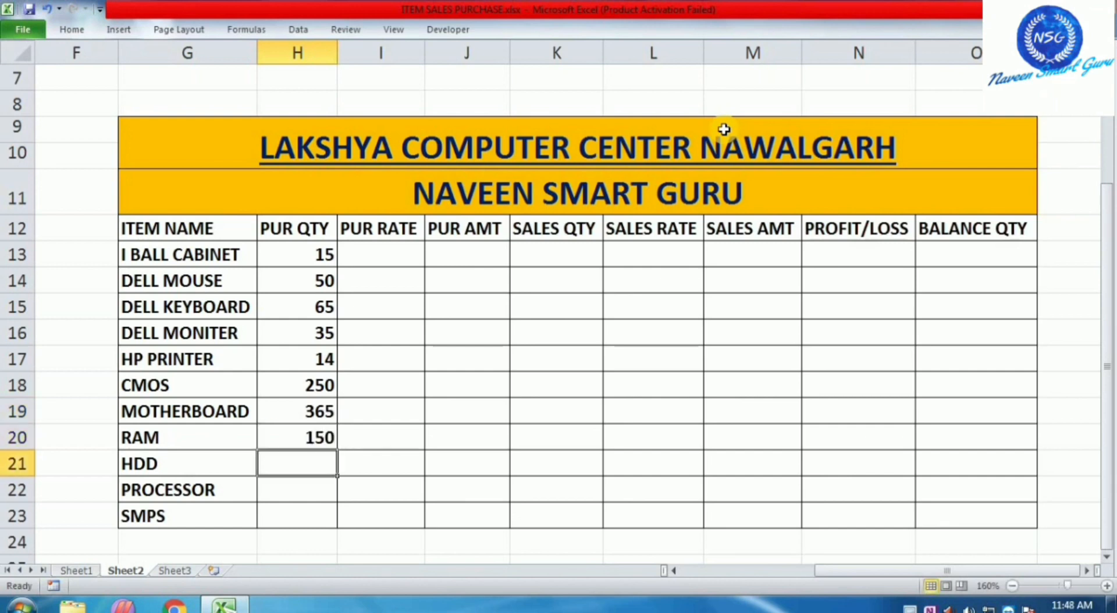
Step: Enter purchase quantities 125, 356 and 145 for HDD, PROCESSOR and SMPS
{"action": "type", "text": "125"}
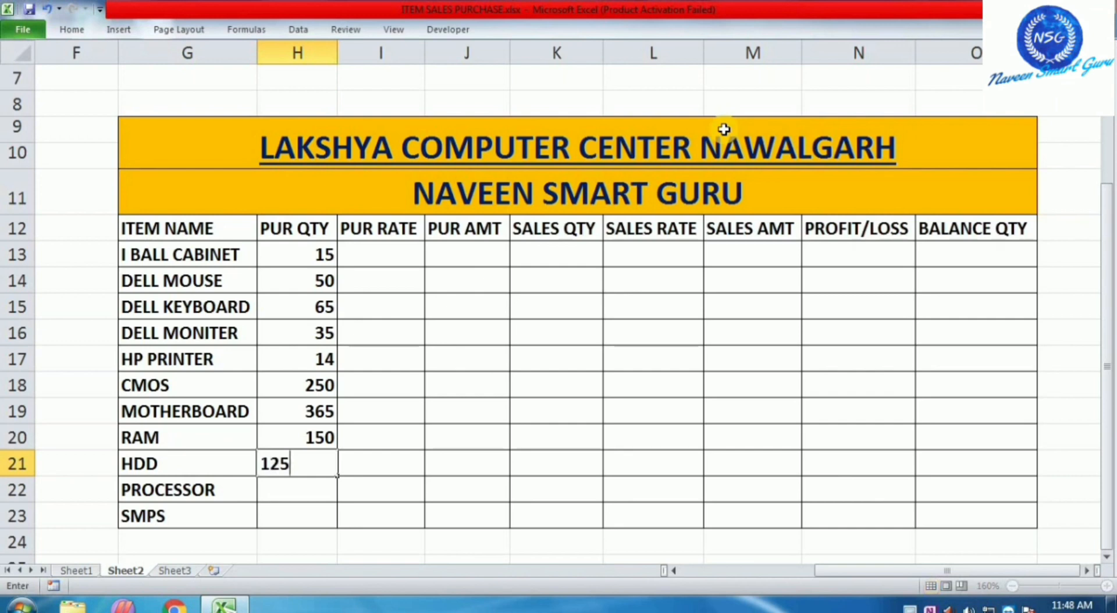
{"action": "key", "text": "Return"}
{"action": "type", "text": "356"}
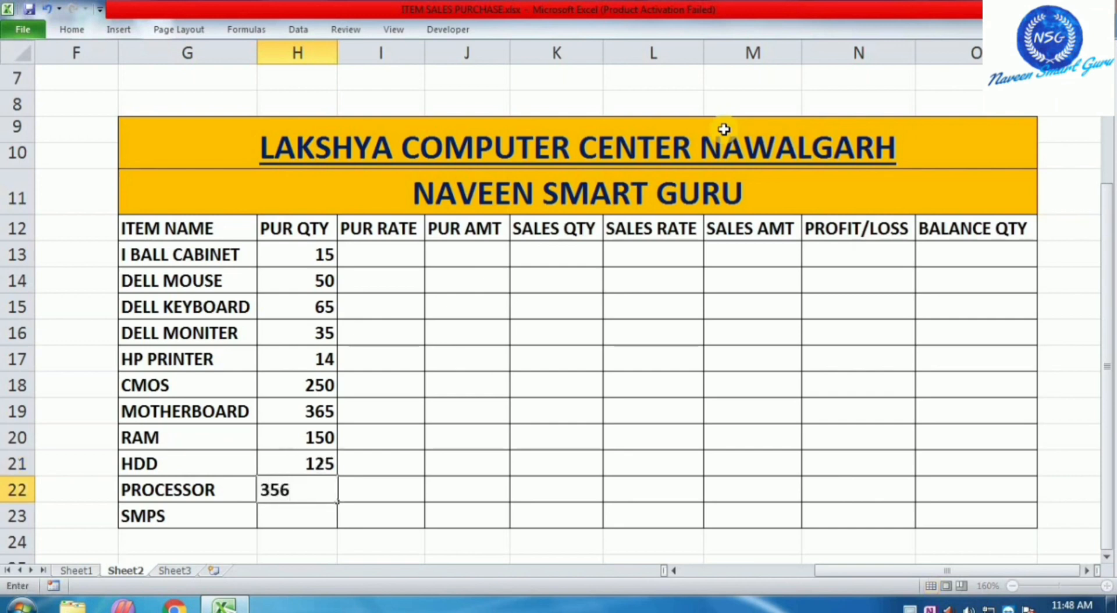
{"action": "key", "text": "Return"}
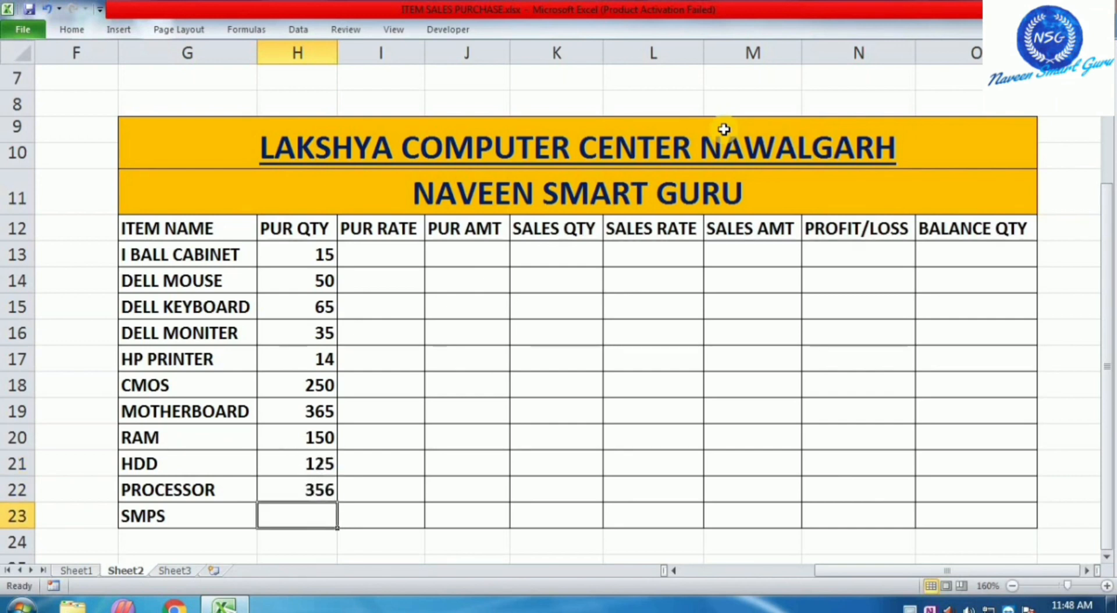
{"action": "type", "text": "145"}
{"action": "key", "text": "Return"}
Step: Enter purchase rates 10000, 350 and 750 for I BALL CABINET, DELL MOUSE and DELL KEYBOARD, starting in cell I13
{"action": "key", "text": "Up"}
{"action": "key", "text": "Right"}
{"action": "key", "text": "Up"}
{"action": "key", "text": "Up"}
{"action": "key", "text": "Up"}
{"action": "key", "text": "Up"}
{"action": "key", "text": "Up"}
{"action": "key", "text": "Up"}
{"action": "key", "text": "Up"}
{"action": "key", "text": "Up"}
{"action": "key", "text": "Up"}
{"action": "key", "text": "Up"}
{"action": "key", "text": "Up"}
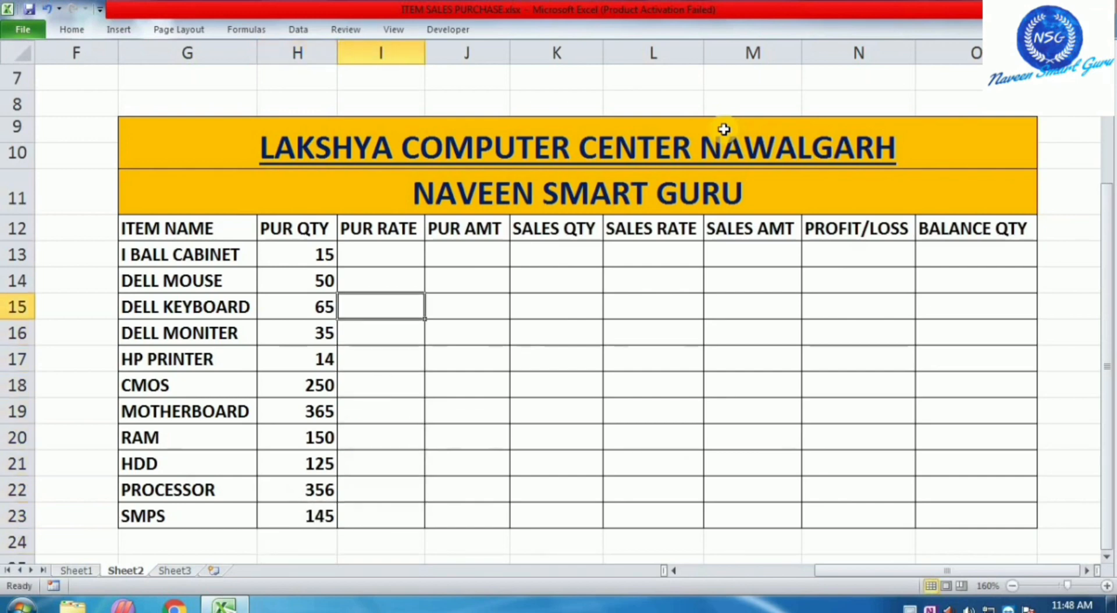
{"action": "key", "text": "Down"}
{"action": "scroll", "coordinate": [509, 174], "scroll_direction": "up", "scroll_amount": 1}
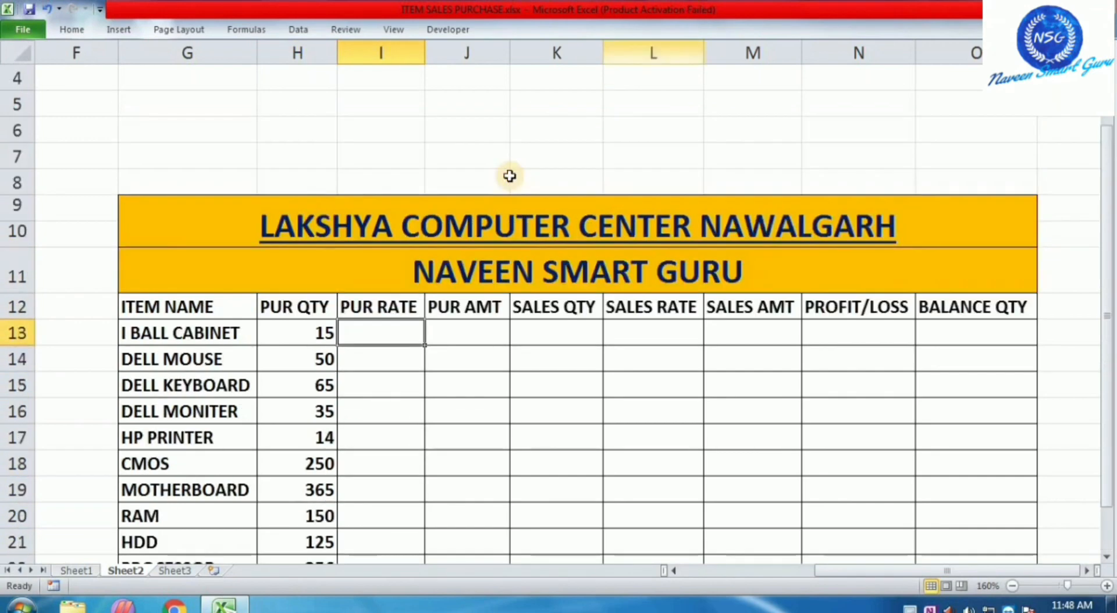
{"action": "scroll", "coordinate": [365, 310], "scroll_direction": "down", "scroll_amount": 1}
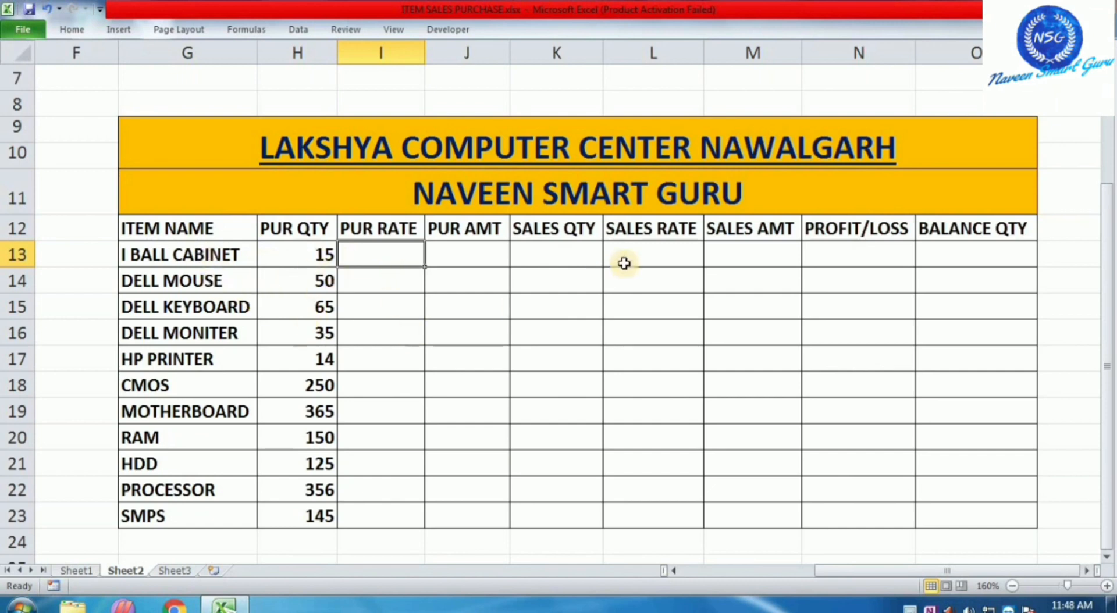
{"action": "type", "text": "1"}
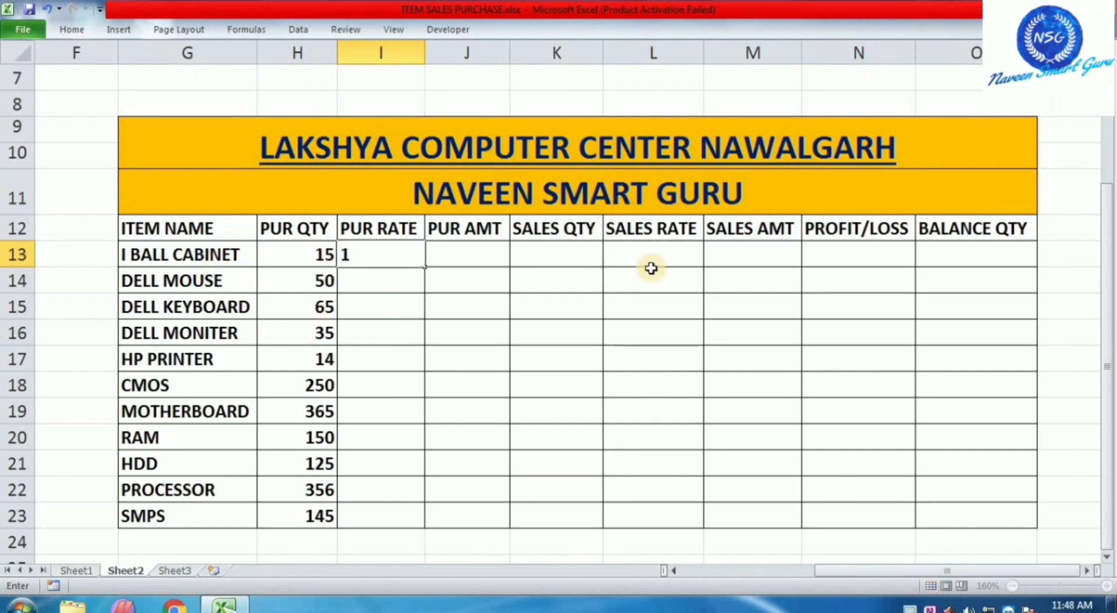
{"action": "type", "text": "0000"}
{"action": "key", "text": "Return"}
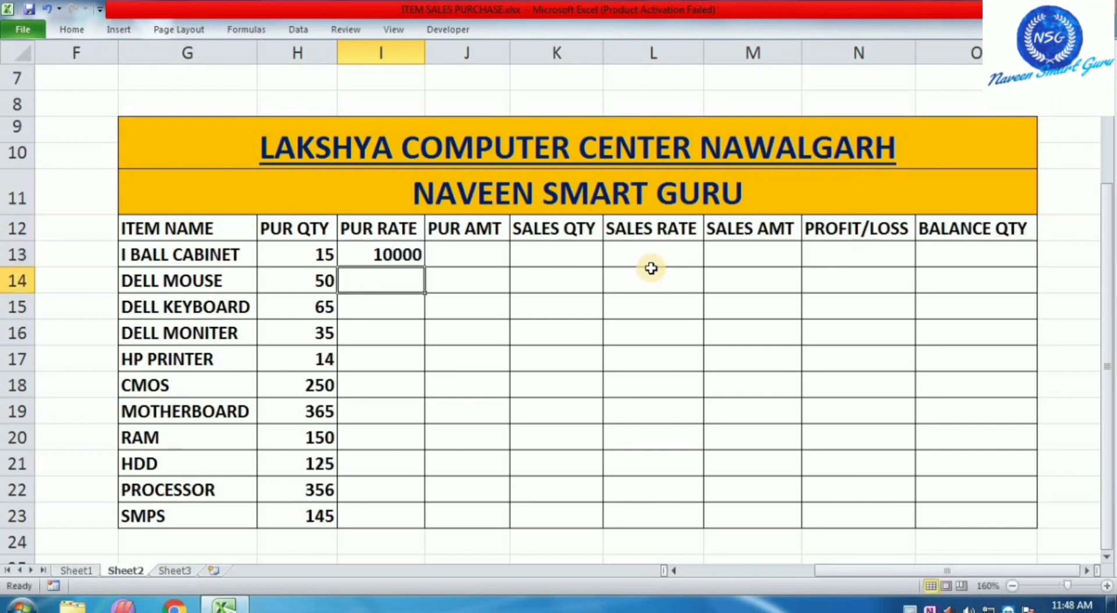
{"action": "type", "text": "350"}
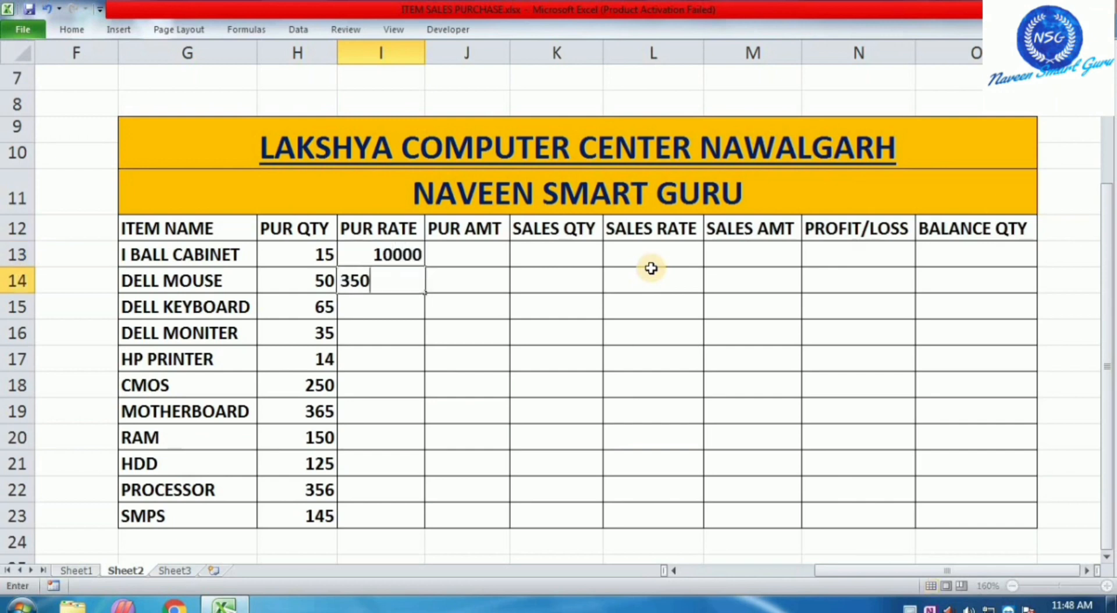
{"action": "key", "text": "Return"}
{"action": "type", "text": "750"}
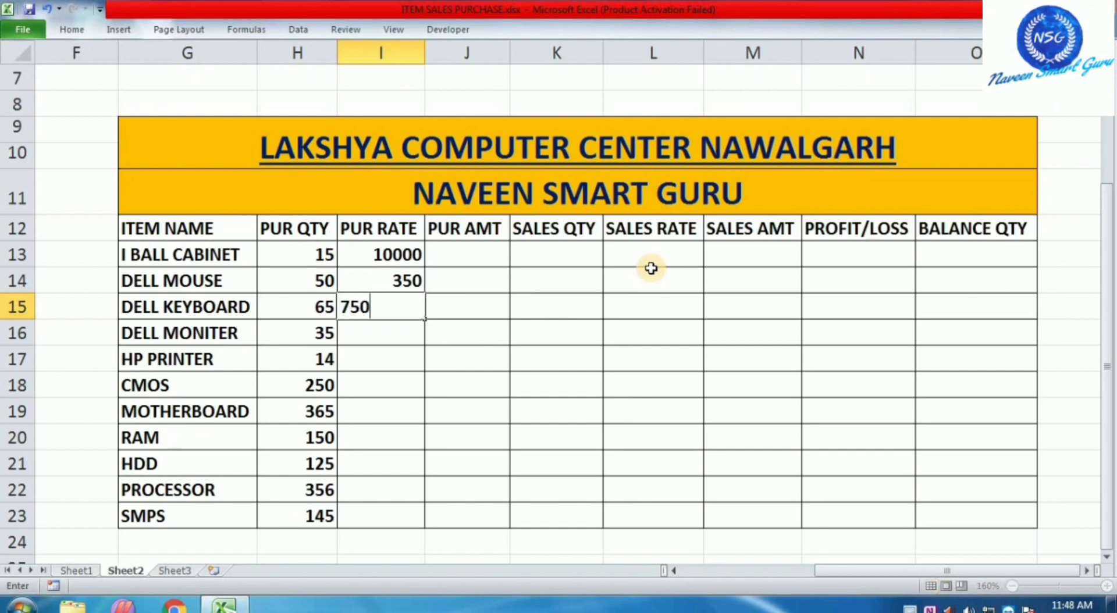
{"action": "key", "text": "Return"}
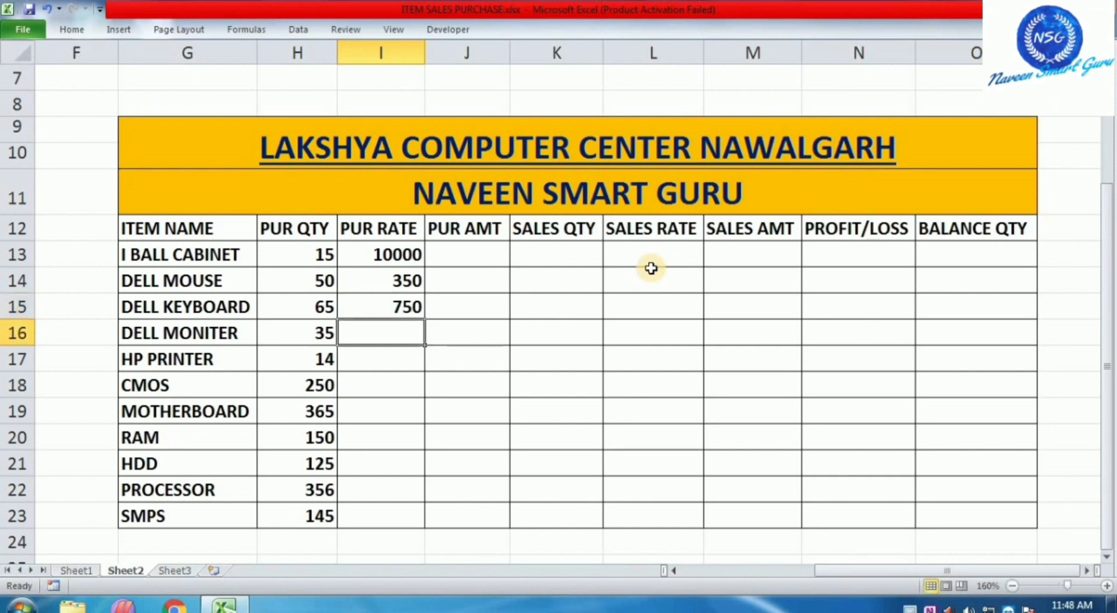
Step: Enter purchase rates 1350, 12500 and 15 for DELL MONITER, HP PRINTER and CMOS
{"action": "type", "text": "1350"}
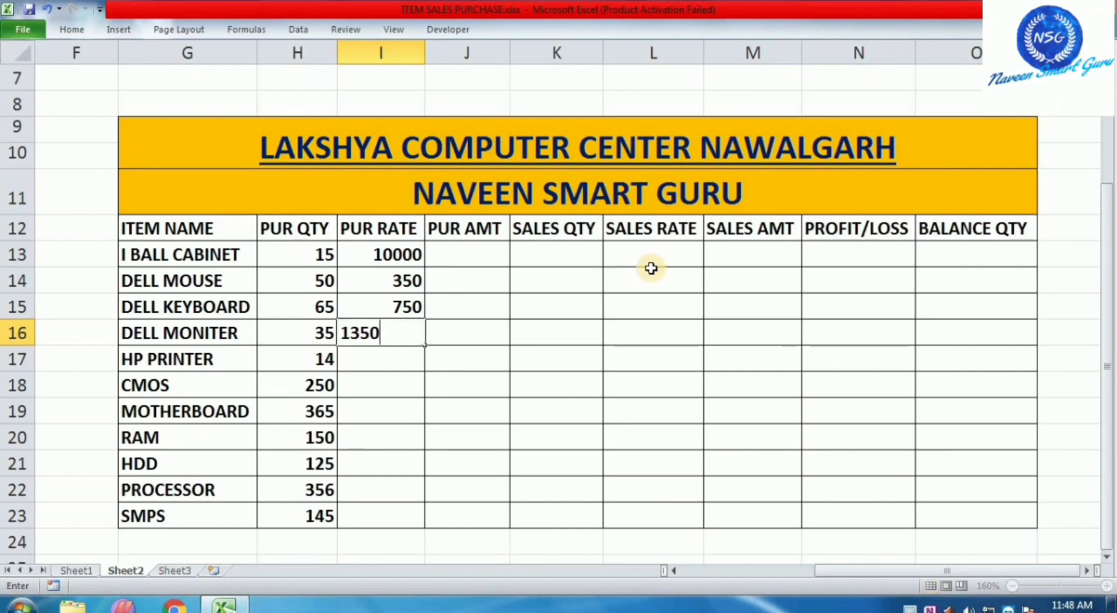
{"action": "key", "text": "Return"}
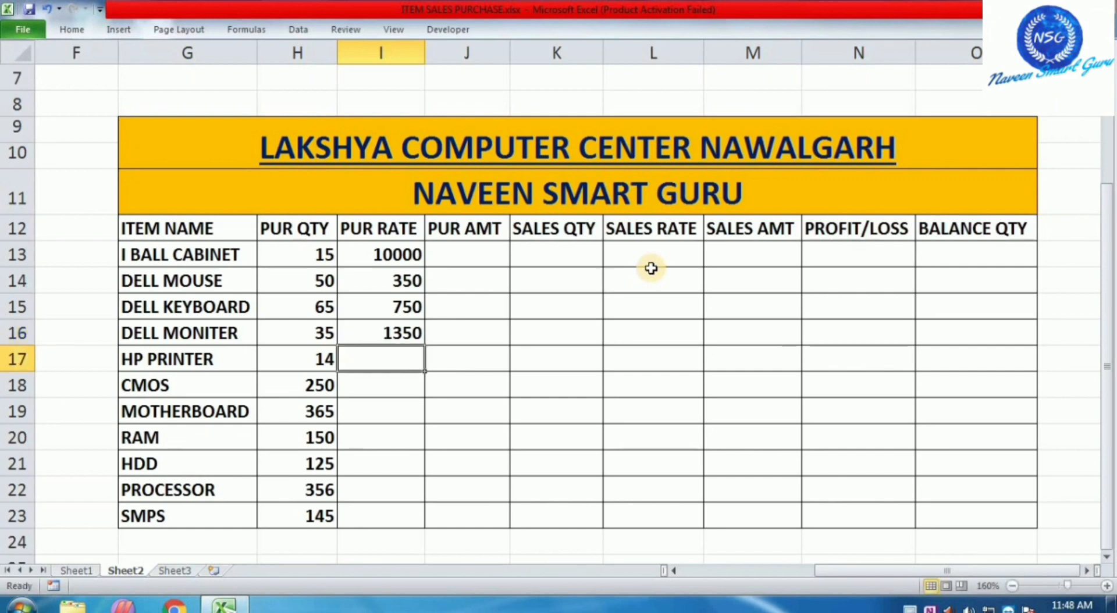
{"action": "type", "text": "12500"}
{"action": "key", "text": "Return"}
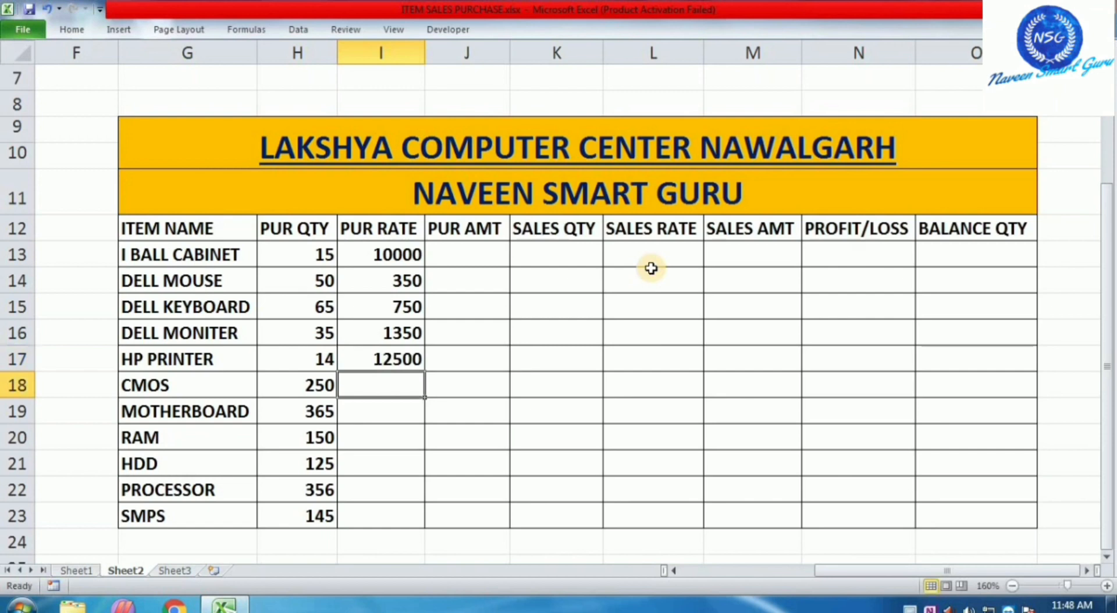
{"action": "type", "text": "35"}
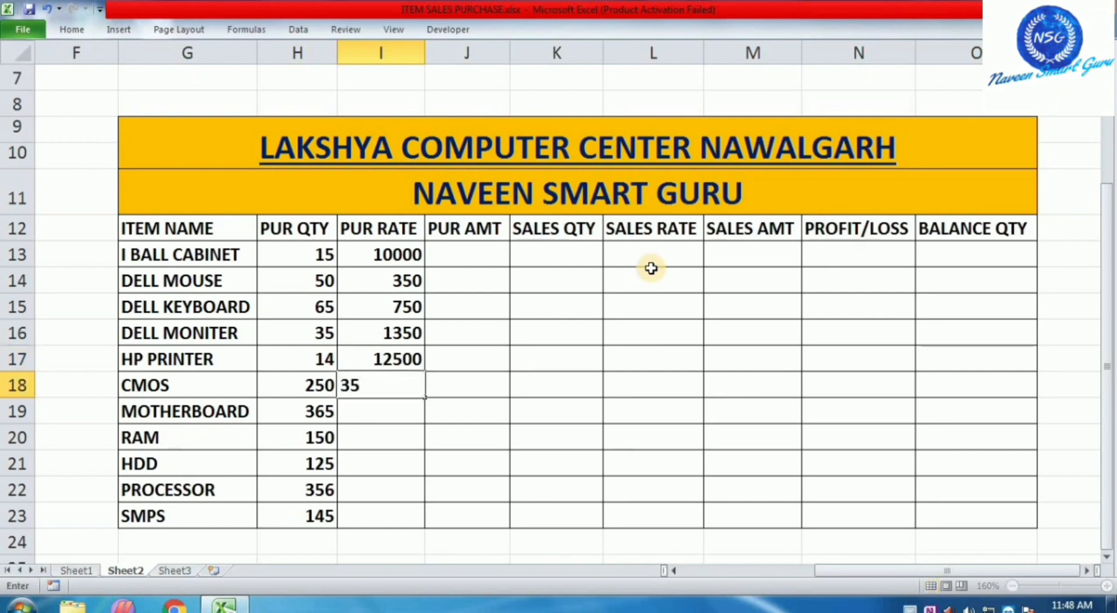
{"action": "key", "text": "BackSpace"}
{"action": "key", "text": "BackSpace"}
{"action": "type", "text": "15"}
{"action": "key", "text": "Return"}
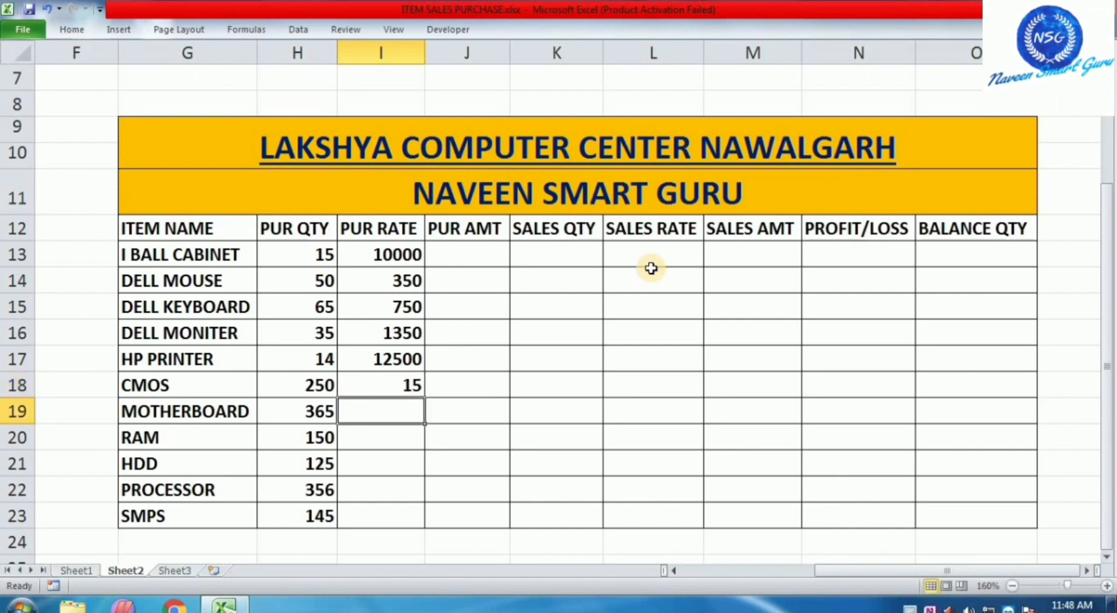
Step: Enter purchase rates 1360, 1450 and 1650 for MOTHERBOARD, RAM and HDD
{"action": "type", "text": "1360"}
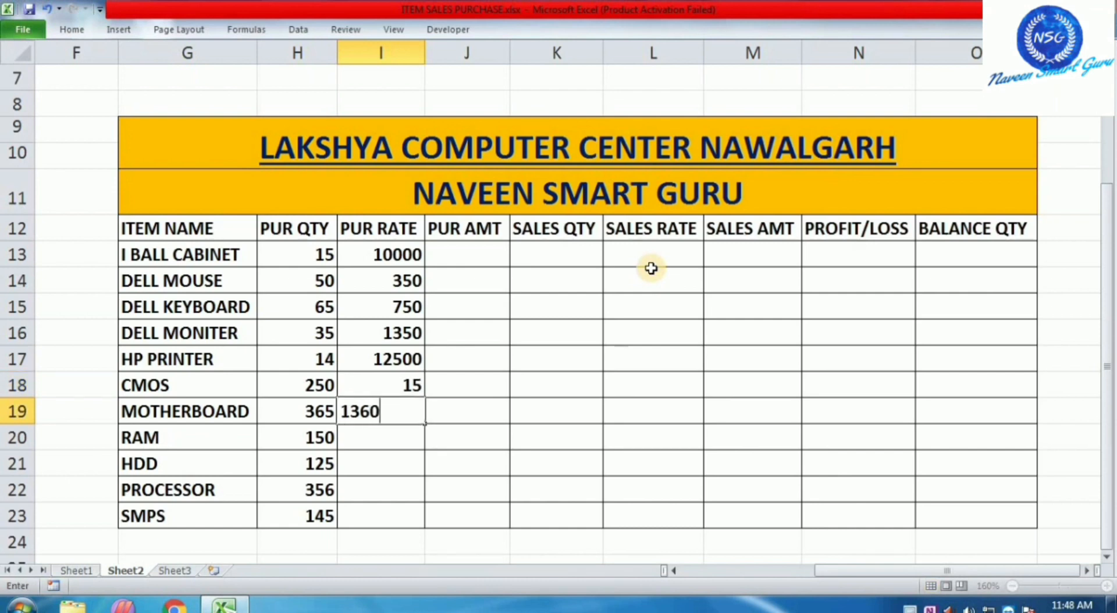
{"action": "key", "text": "Return"}
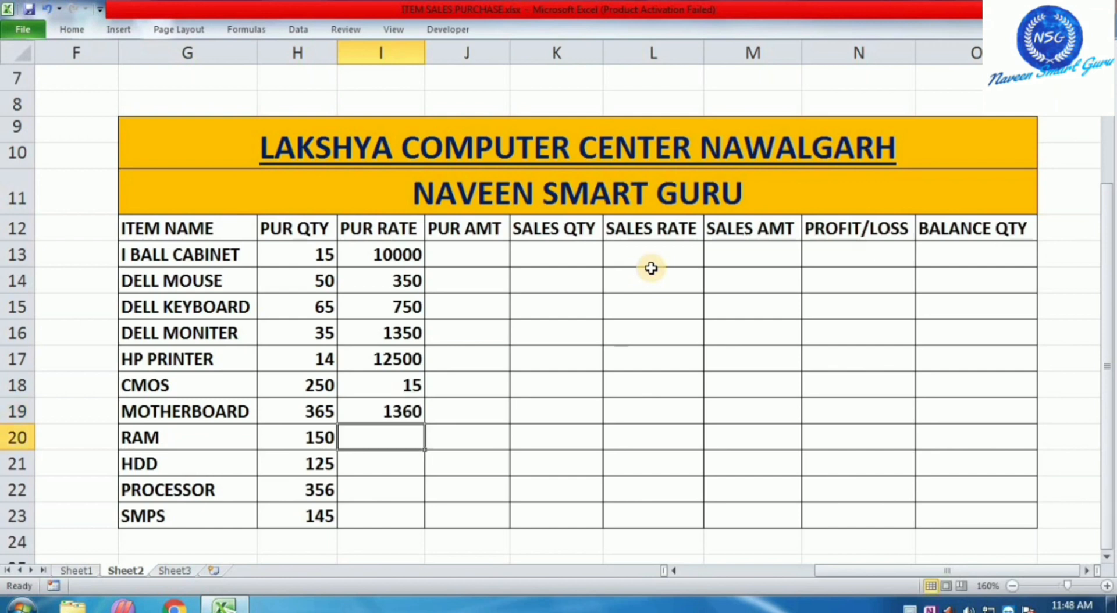
{"action": "type", "text": "1450"}
{"action": "key", "text": "Return"}
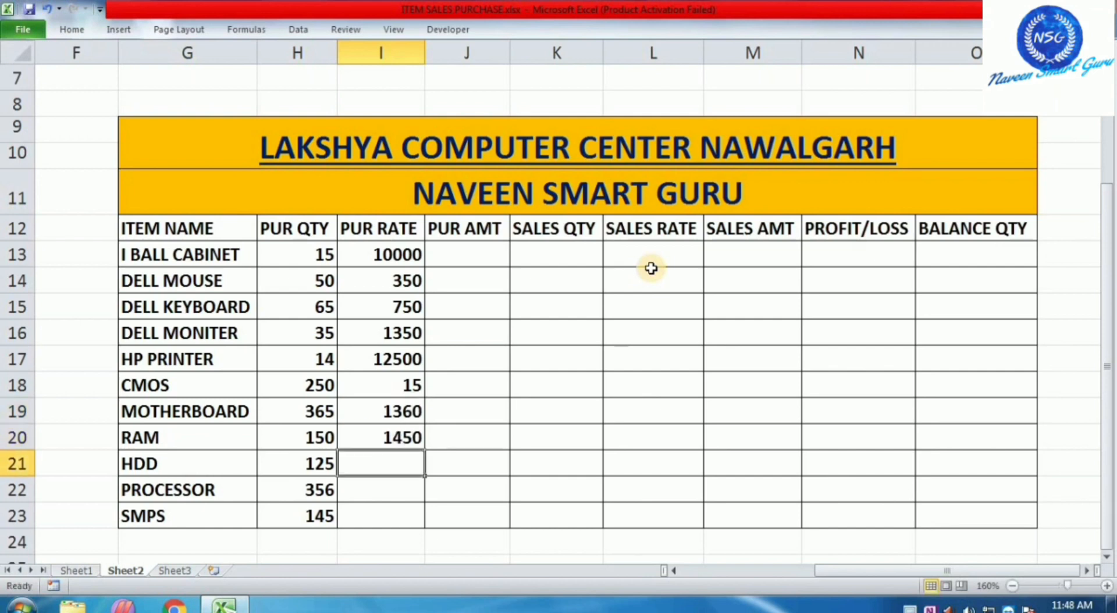
{"action": "type", "text": "1650"}
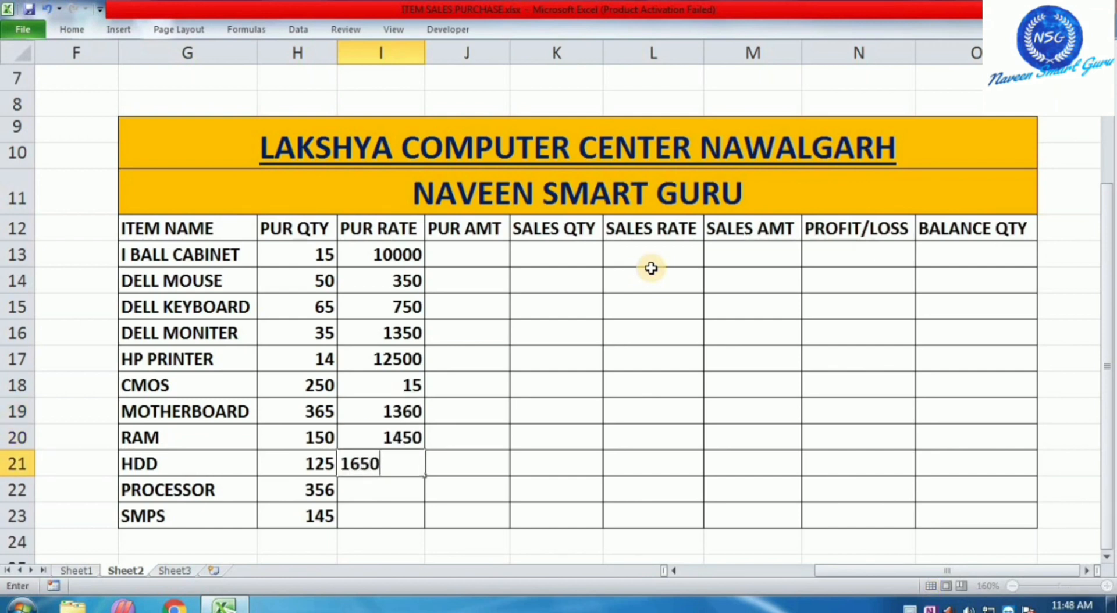
{"action": "key", "text": "Return"}
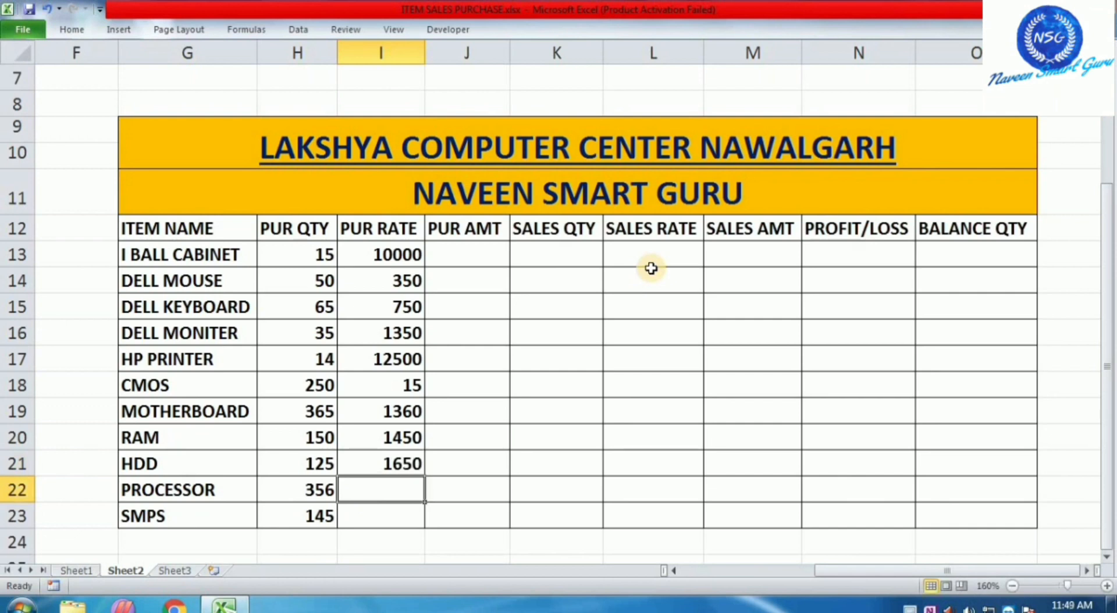
Step: Enter purchase rates 150 and 950 for PROCESSOR and SMPS
{"action": "type", "text": "150"}
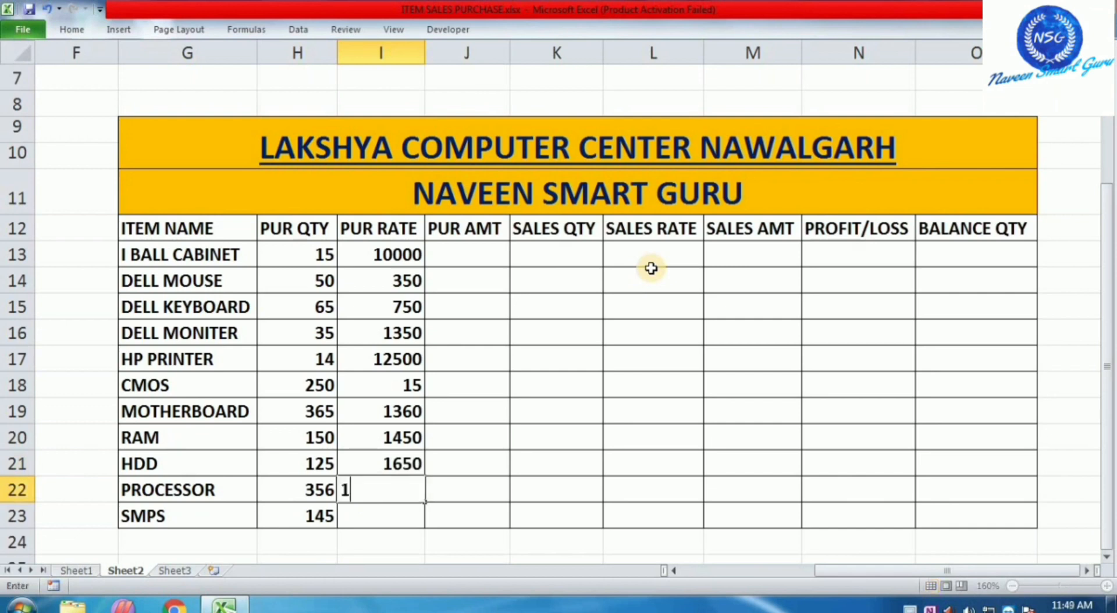
{"action": "key", "text": "Return"}
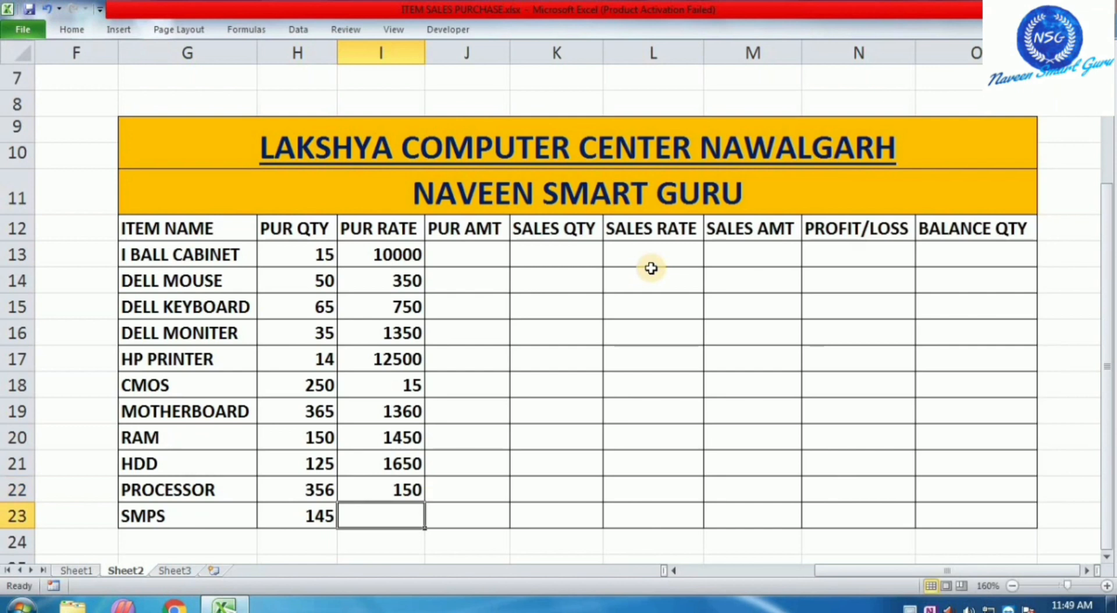
{"action": "type", "text": "950"}
{"action": "key", "text": "Return"}
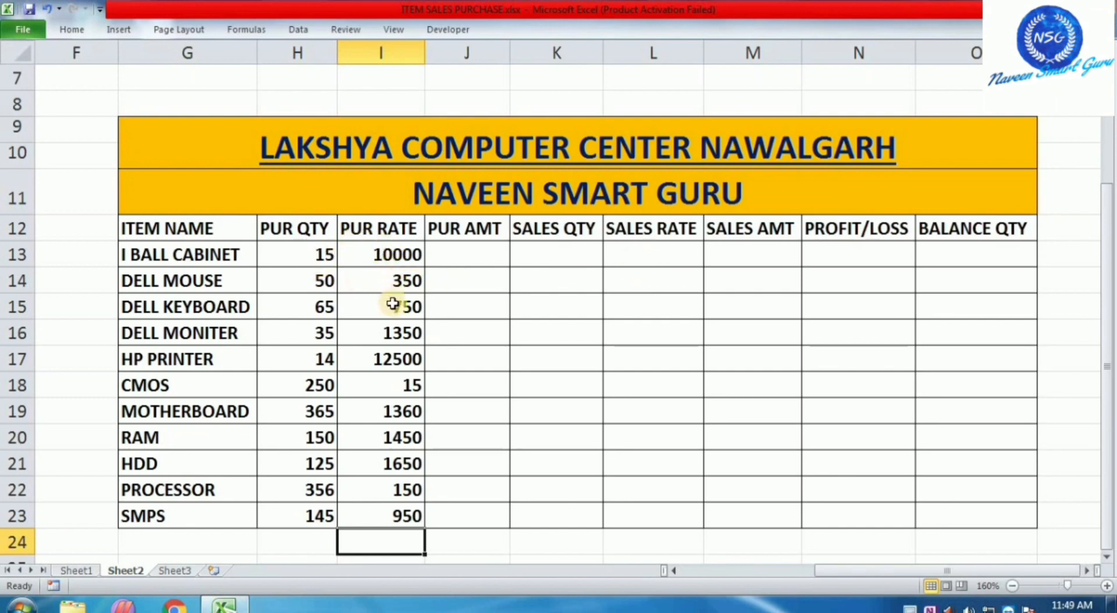
Step: Calculate the purchase amount in J13 with the formula =I13*H13 and fill it down through J23
{"action": "left_click", "coordinate": [390, 250]}
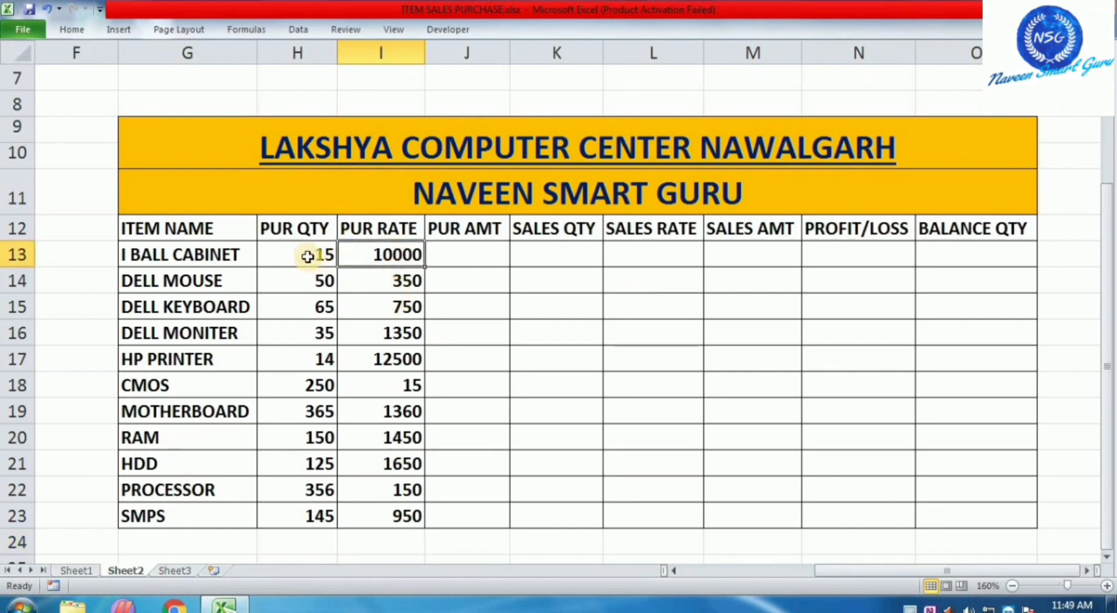
{"action": "left_click", "coordinate": [462, 258]}
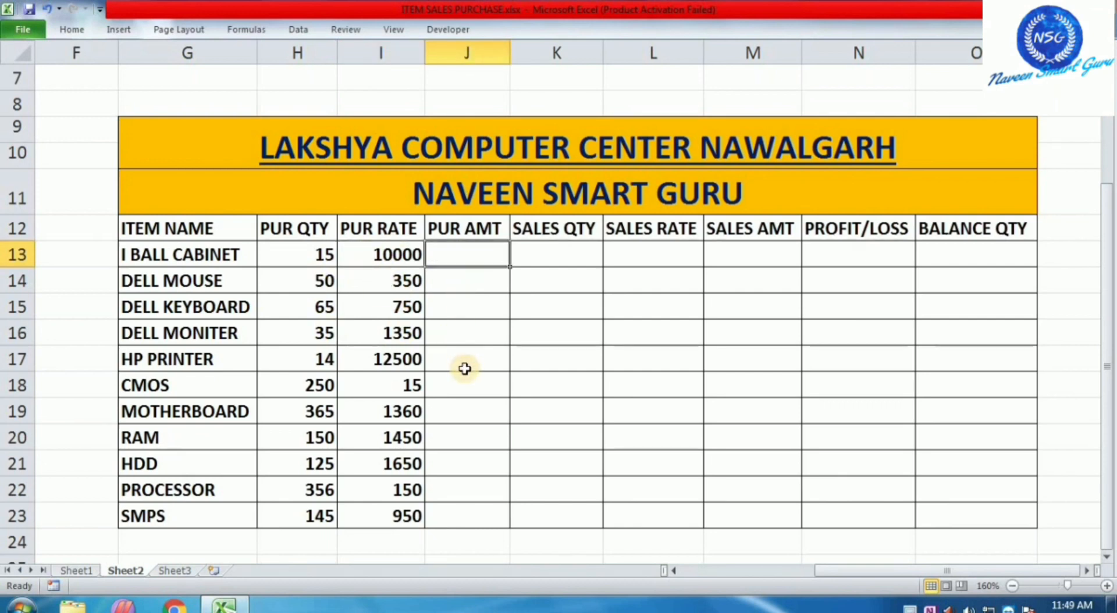
{"action": "type", "text": "="}
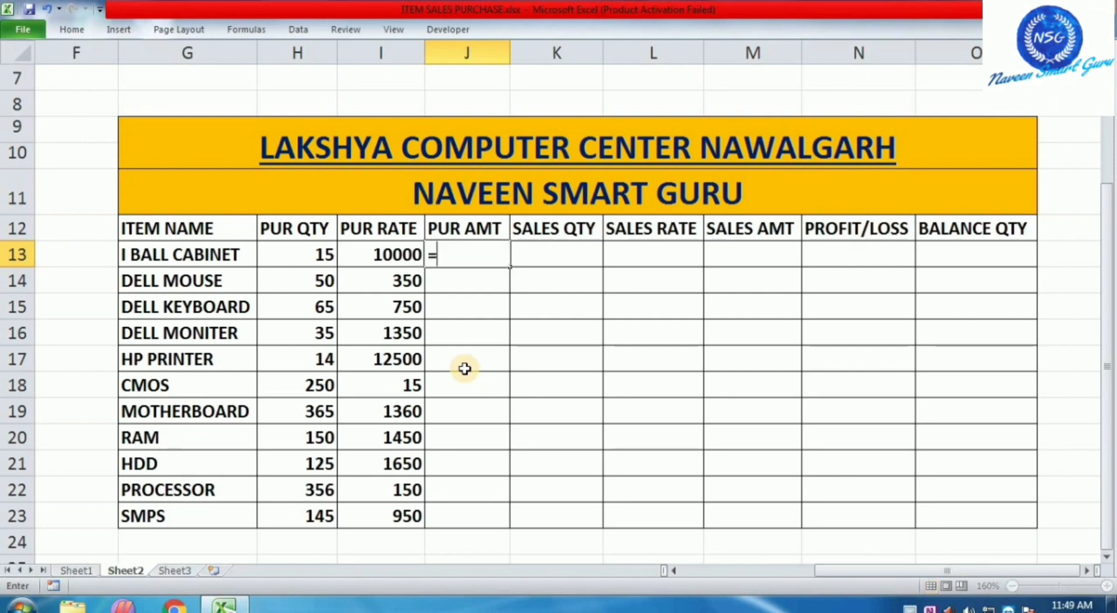
{"action": "key", "text": "Left"}
{"action": "type", "text": "*"}
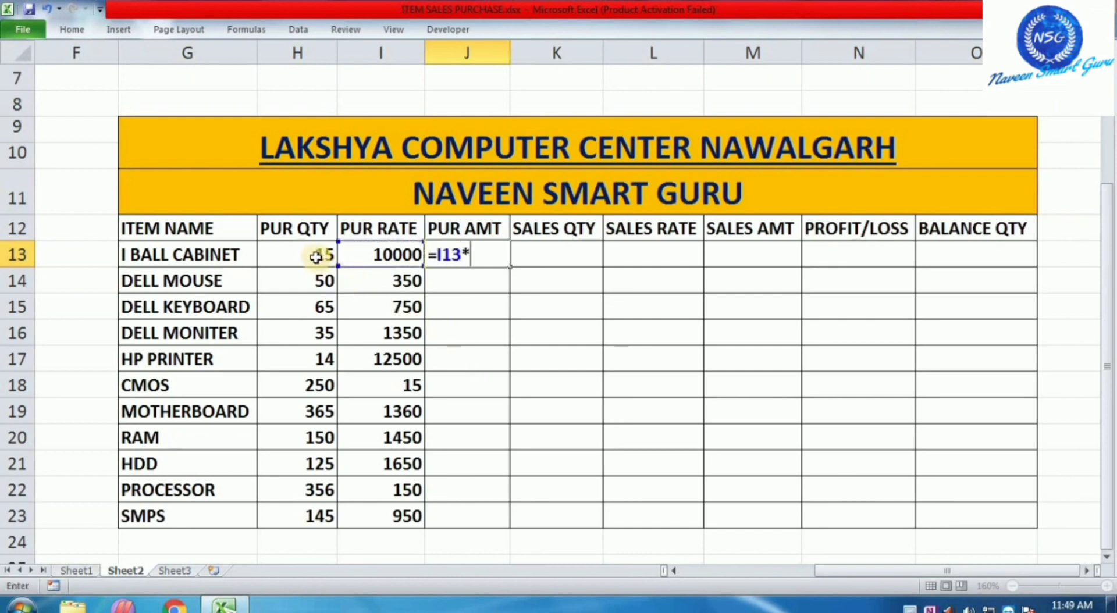
{"action": "left_click", "coordinate": [317, 257]}
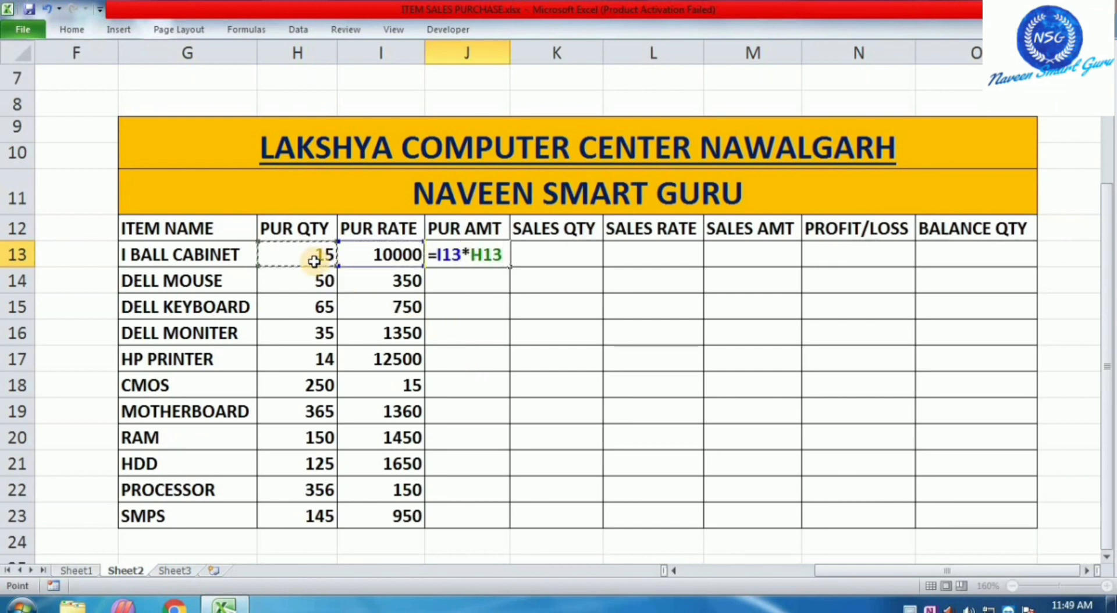
{"action": "key", "text": "Return"}
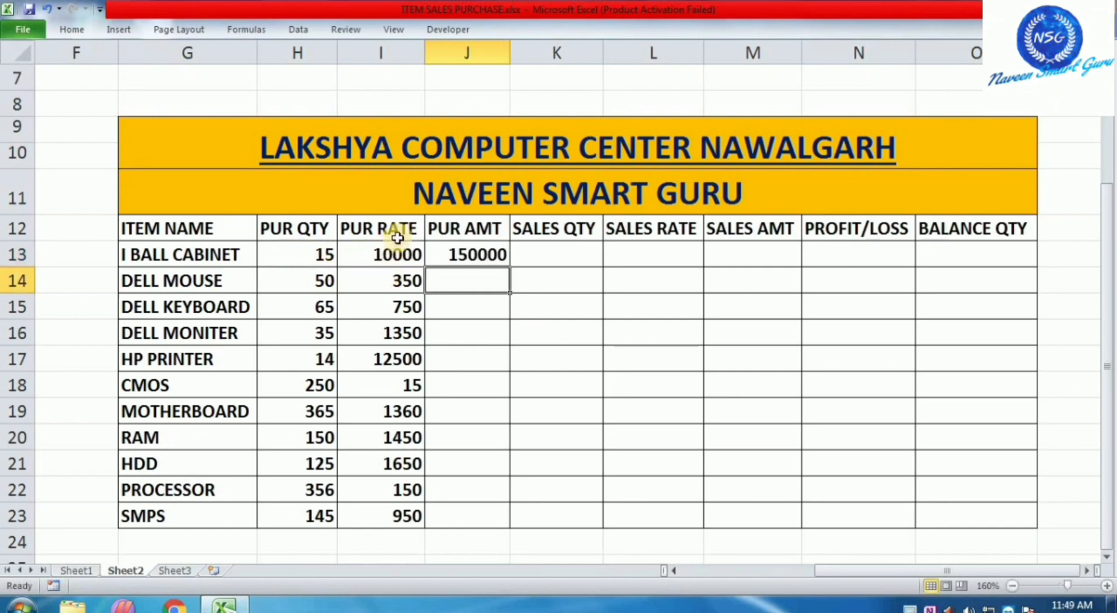
{"action": "left_click", "coordinate": [496, 262]}
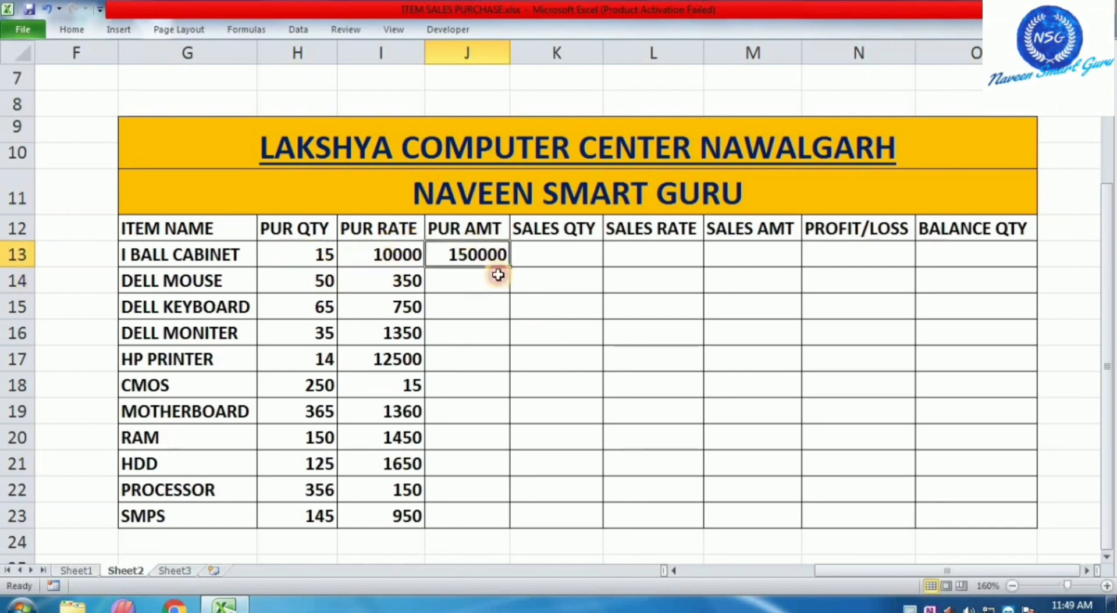
{"action": "left_click_drag", "start_coordinate": [511, 269], "coordinate": [506, 520]}
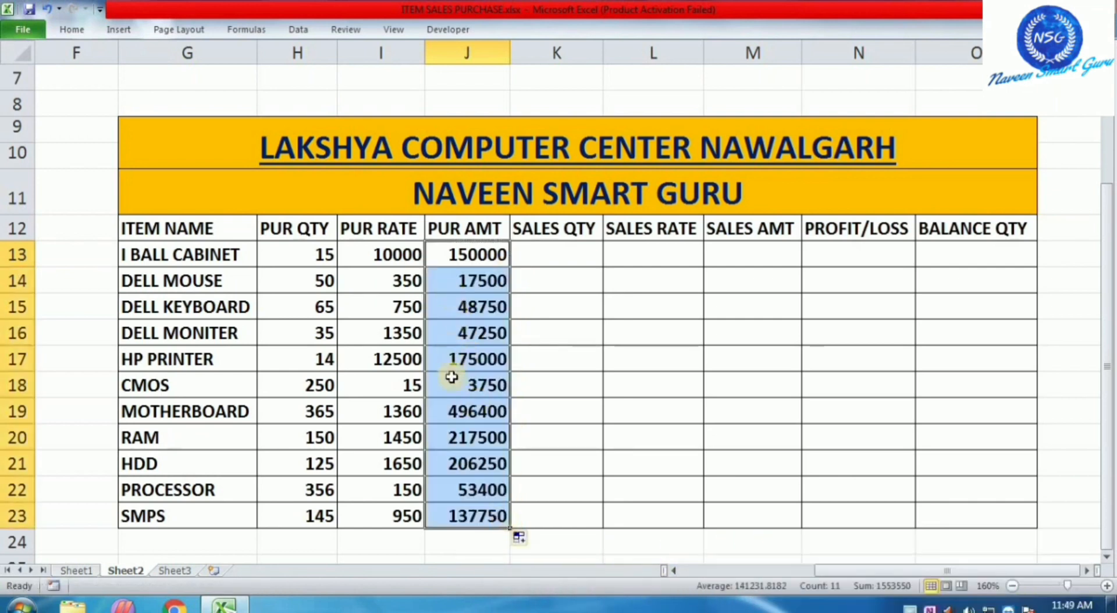
Step: Enter sales quantities 10, 45, 60 and 35 for I BALL CABINET, DELL MOUSE, DELL KEYBOARD and DELL MONITER, starting in cell K13
{"action": "left_click", "coordinate": [546, 230]}
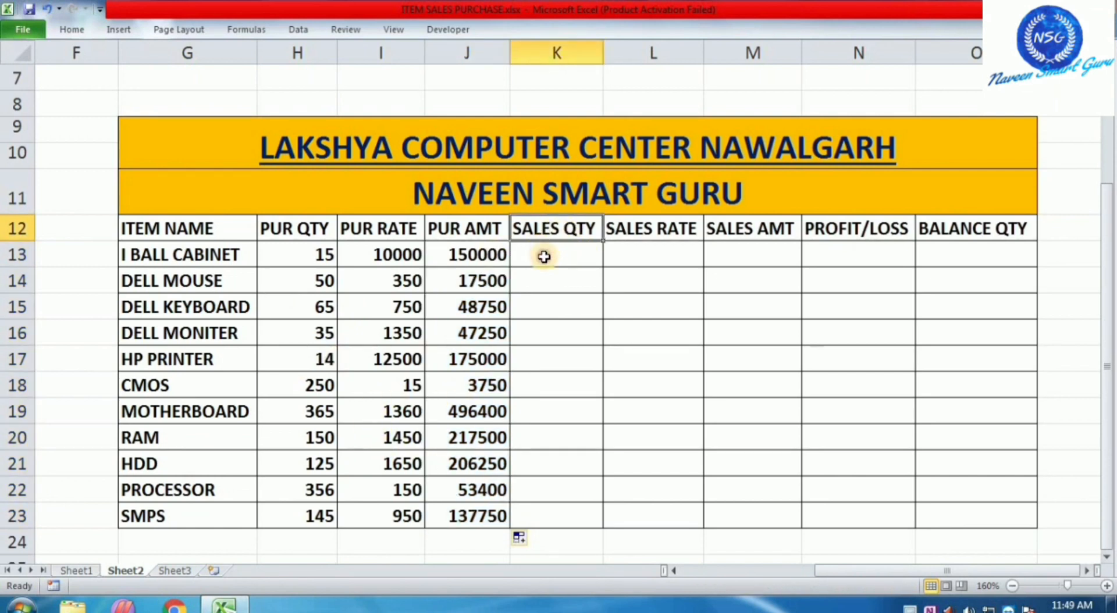
{"action": "left_click", "coordinate": [540, 249]}
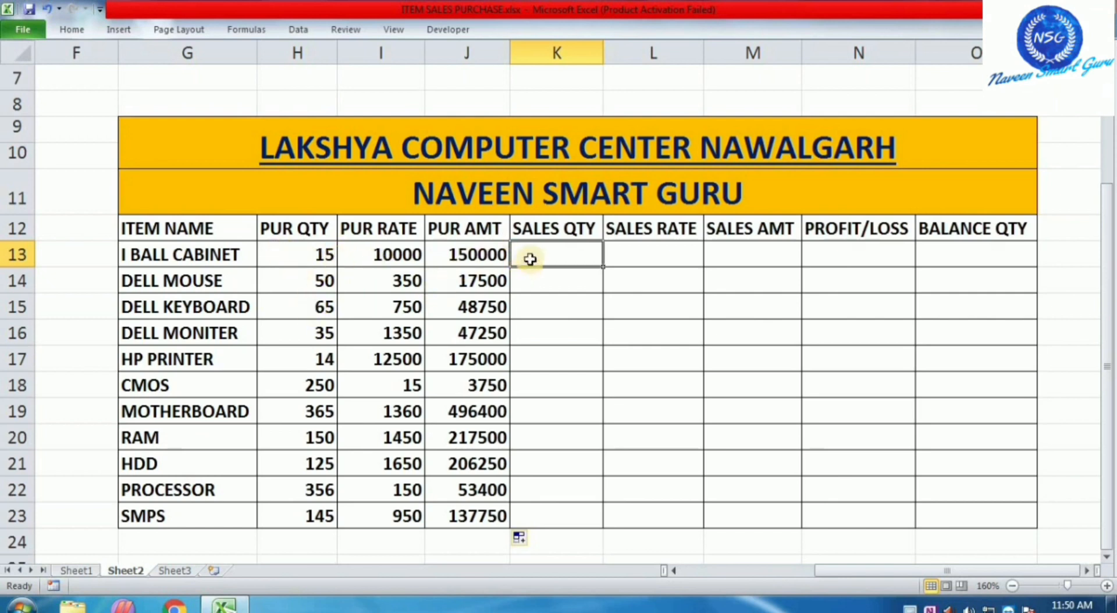
{"action": "type", "text": "10"}
{"action": "key", "text": "Return"}
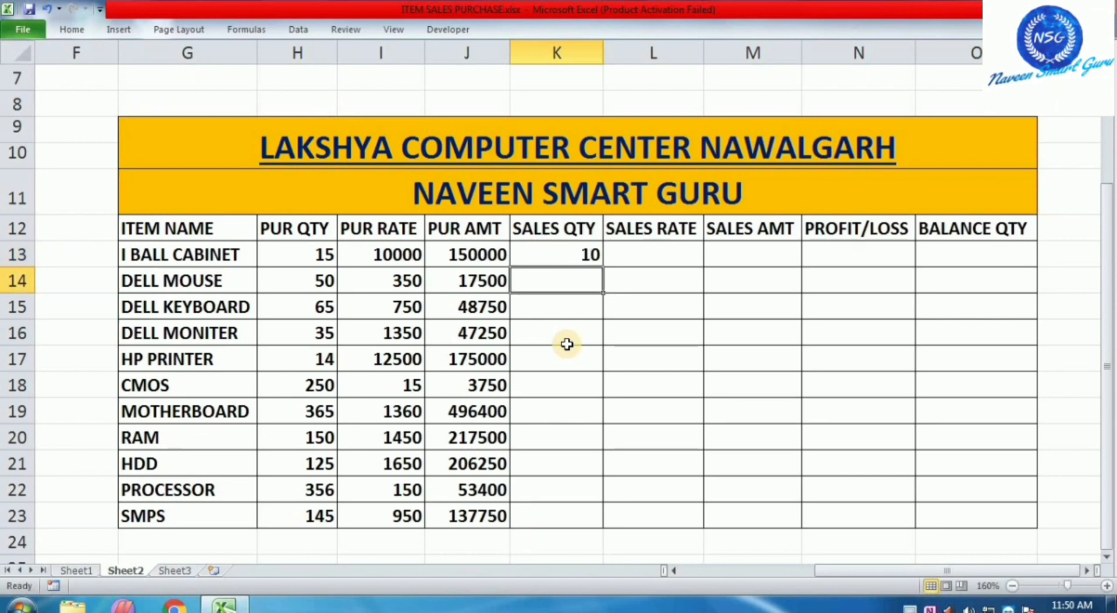
{"action": "type", "text": "45"}
{"action": "key", "text": "Return"}
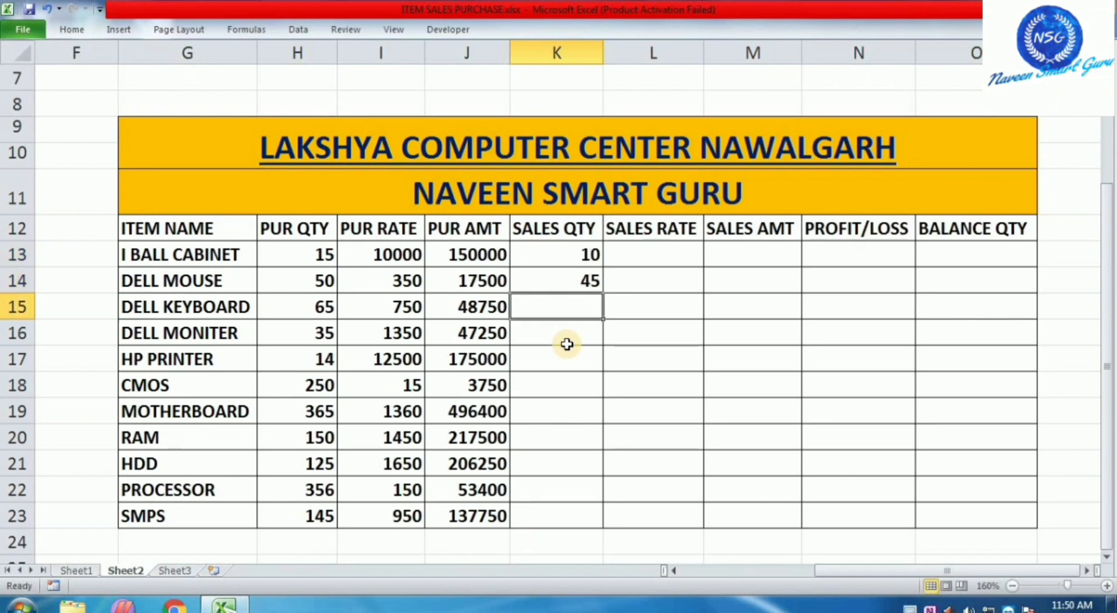
{"action": "type", "text": "60"}
{"action": "key", "text": "Return"}
{"action": "type", "text": "35"}
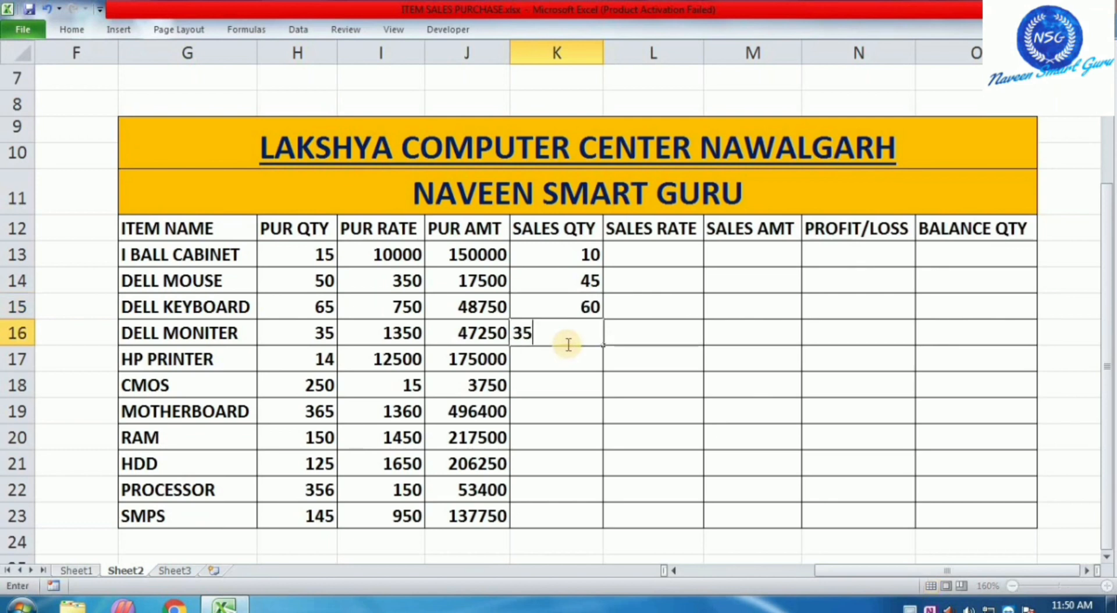
{"action": "key", "text": "Return"}
Step: Enter sales quantities 10, 200, 300 and 100 for HP PRINTER, CMOS, MOTHERBOARD and RAM
{"action": "type", "text": "10"}
{"action": "key", "text": "Return"}
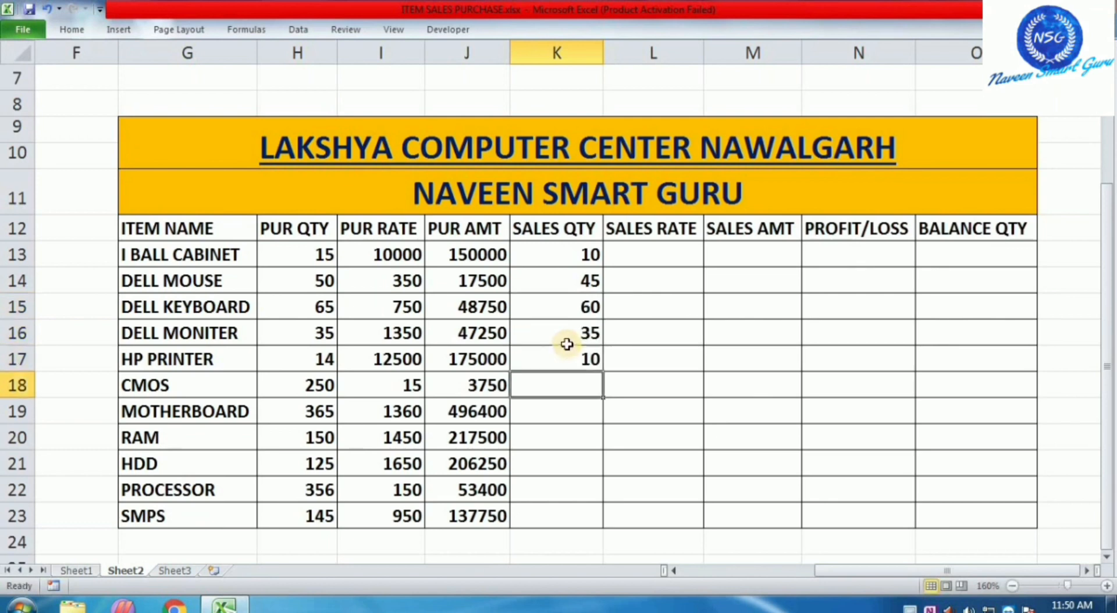
{"action": "type", "text": "200"}
{"action": "key", "text": "Return"}
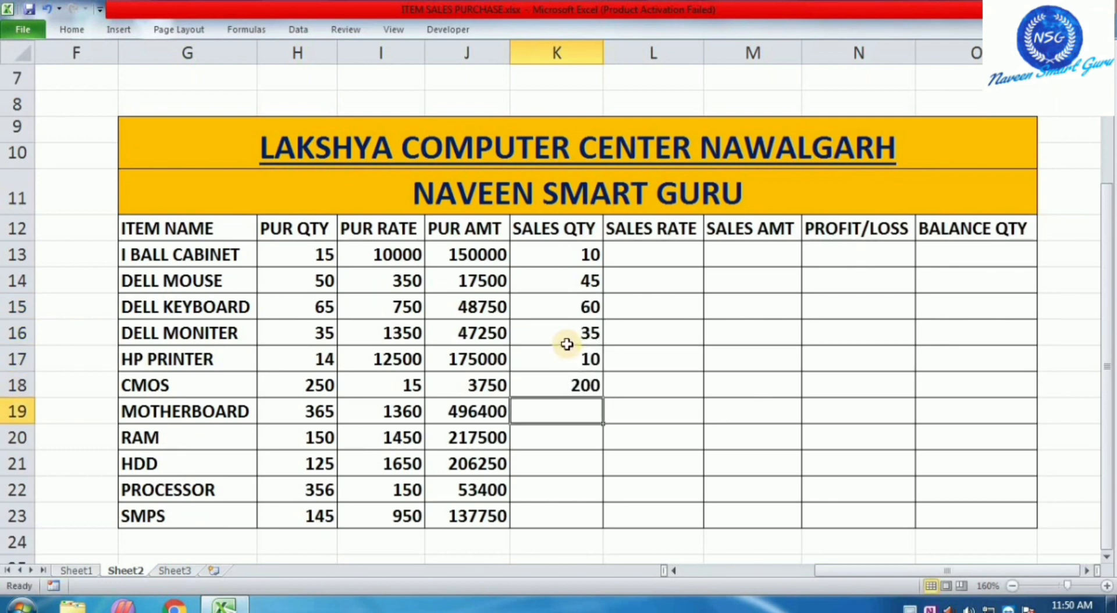
{"action": "type", "text": "300"}
{"action": "key", "text": "Return"}
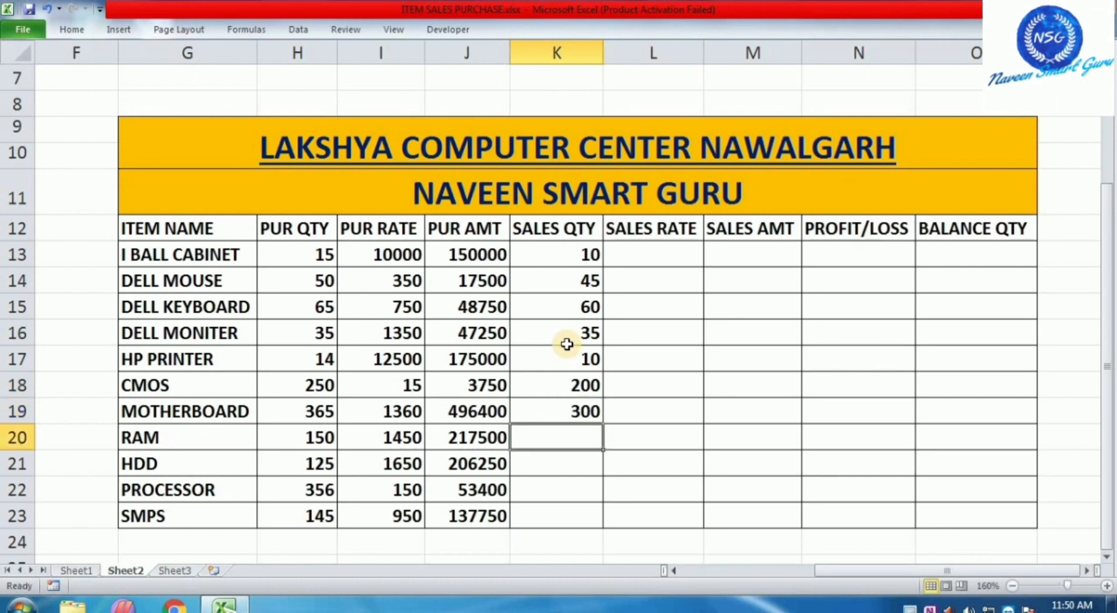
{"action": "type", "text": "100"}
{"action": "key", "text": "Return"}
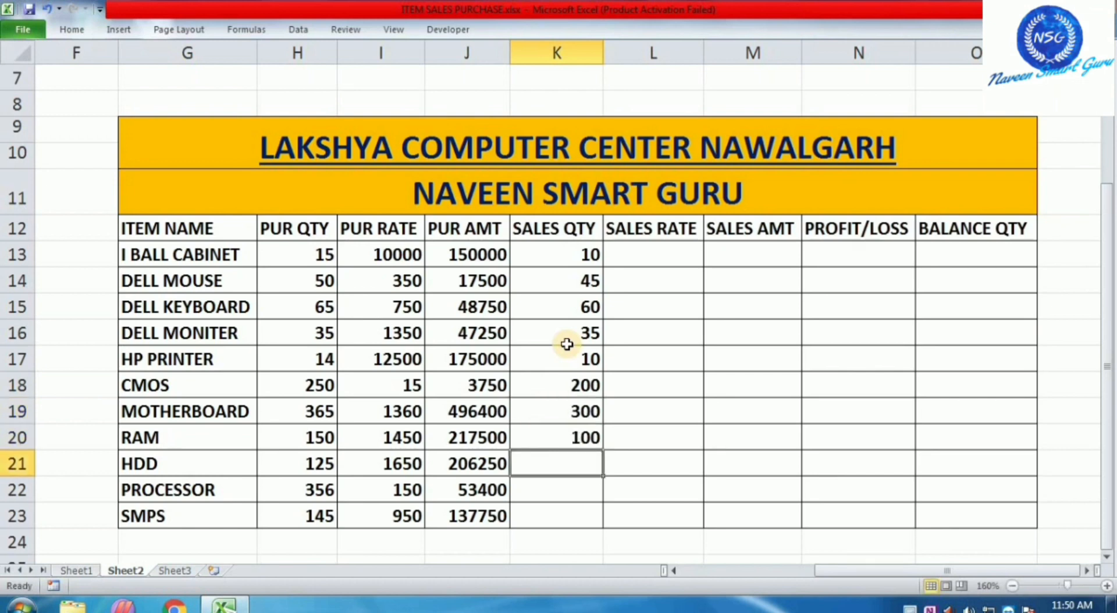
Step: Enter sales quantities 110, 200 and 100 for HDD, PROCESSOR and SMPS
{"action": "type", "text": "110"}
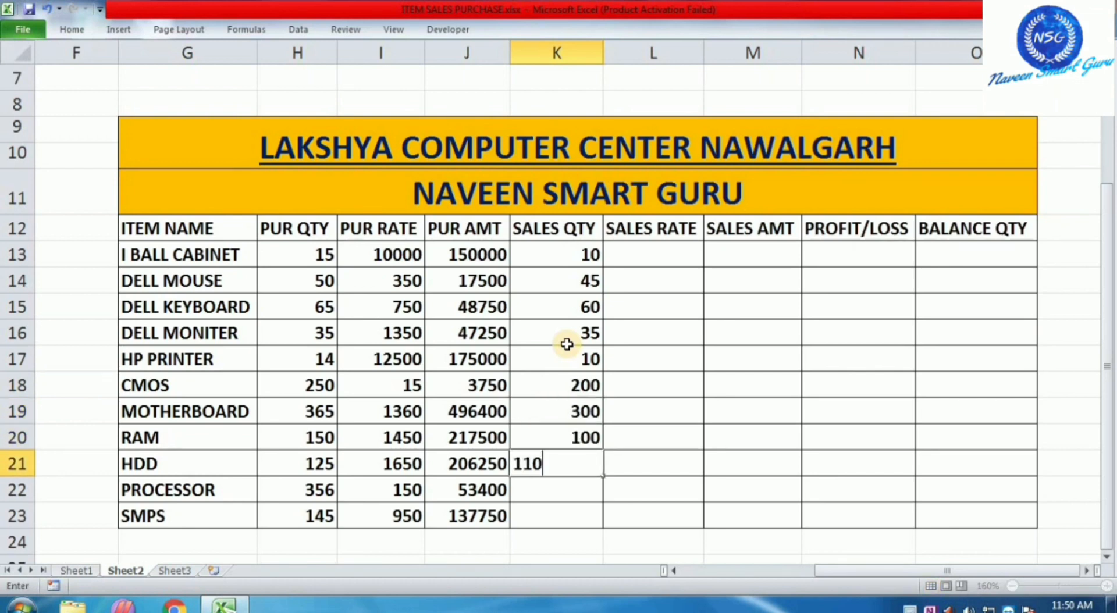
{"action": "key", "text": "Return"}
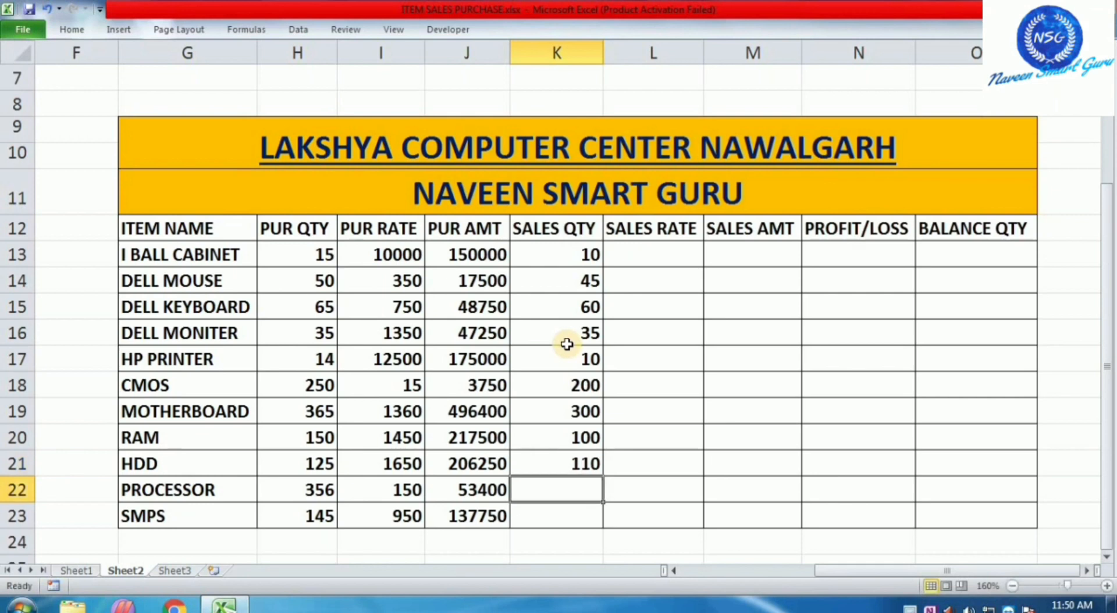
{"action": "type", "text": "200"}
{"action": "key", "text": "Return"}
{"action": "type", "text": "150"}
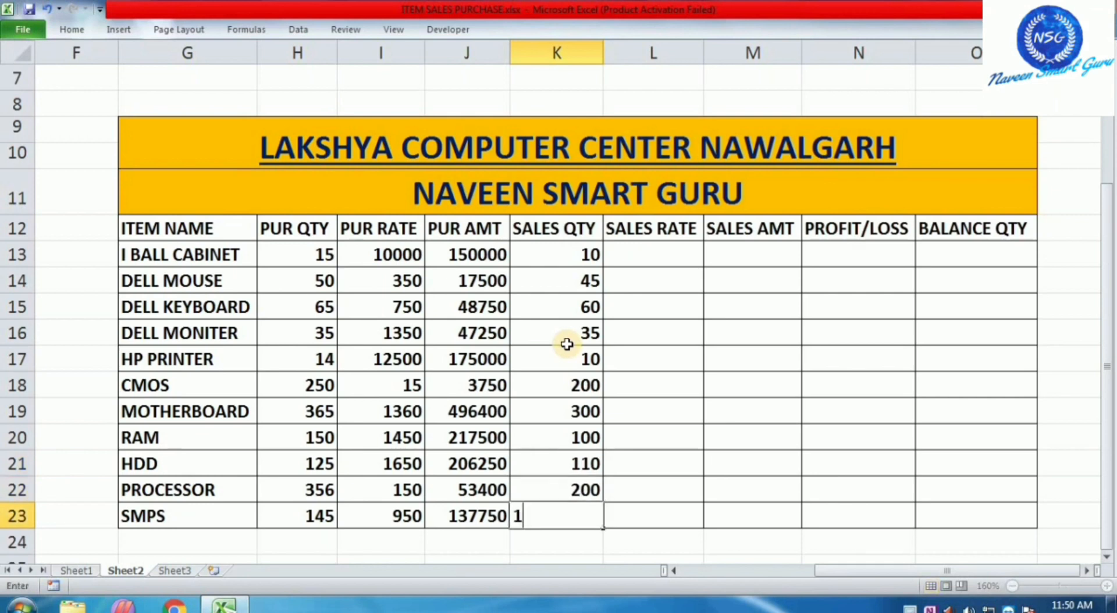
{"action": "key", "text": "Return"}
{"action": "key", "text": "Up"}
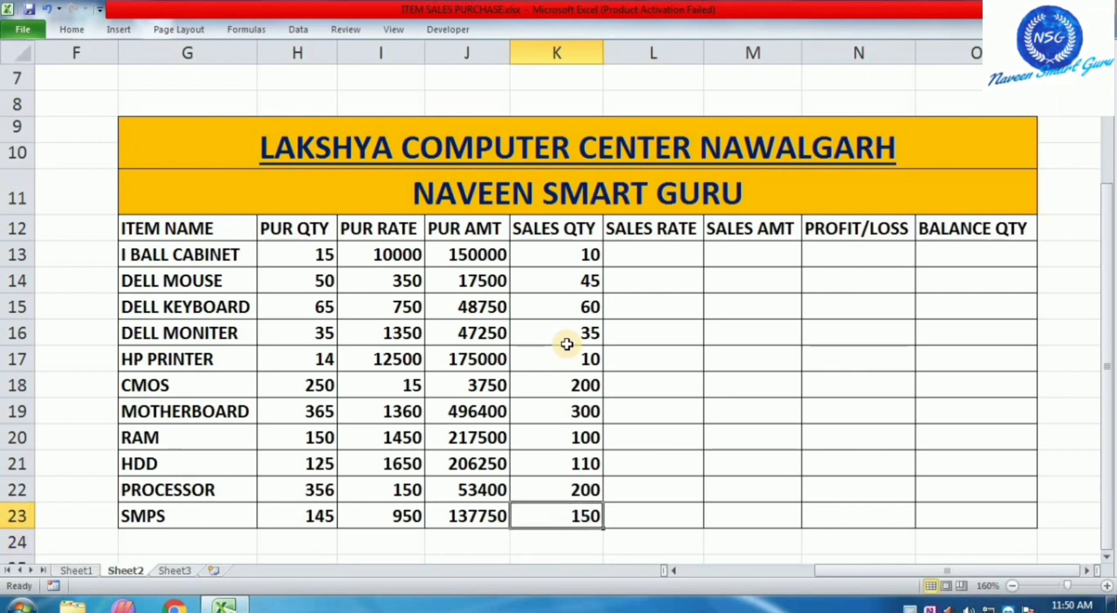
{"action": "type", "text": "100"}
{"action": "key", "text": "Return"}
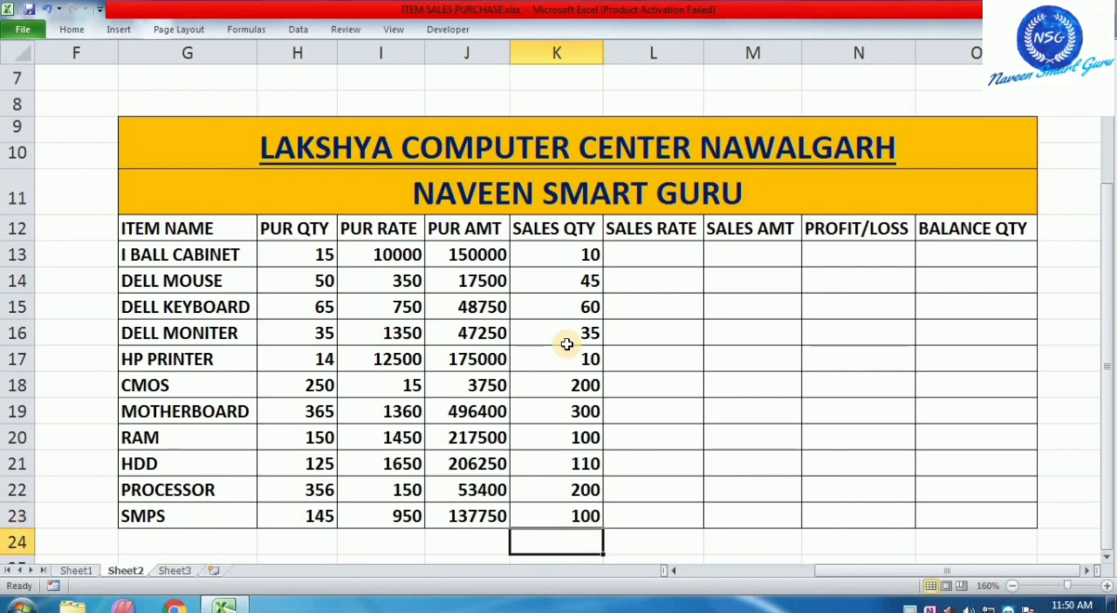
Step: Enter a sales rate of 10500 for I BALL CABINET in cell L13
{"action": "key", "text": "Up"}
{"action": "key", "text": "Right"}
{"action": "key", "text": "Right"}
{"action": "key", "text": "Up"}
{"action": "key", "text": "Up"}
{"action": "key", "text": "Up"}
{"action": "key", "text": "Up"}
{"action": "key", "text": "Up"}
{"action": "key", "text": "Up"}
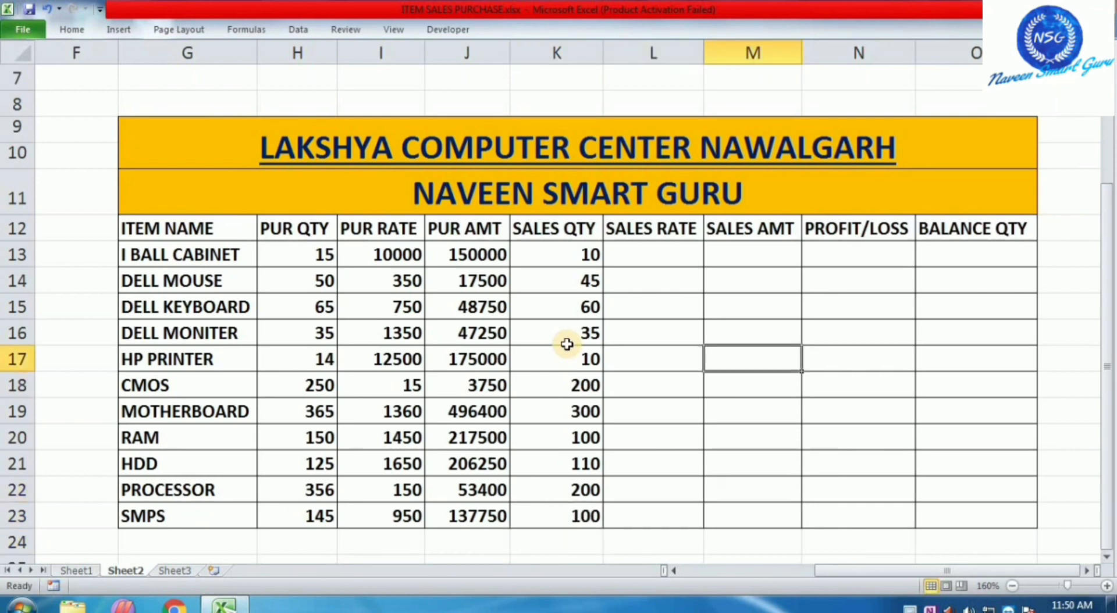
{"action": "key", "text": "Left"}
{"action": "key", "text": "Up"}
{"action": "key", "text": "Up"}
{"action": "key", "text": "Up"}
{"action": "key", "text": "Up"}
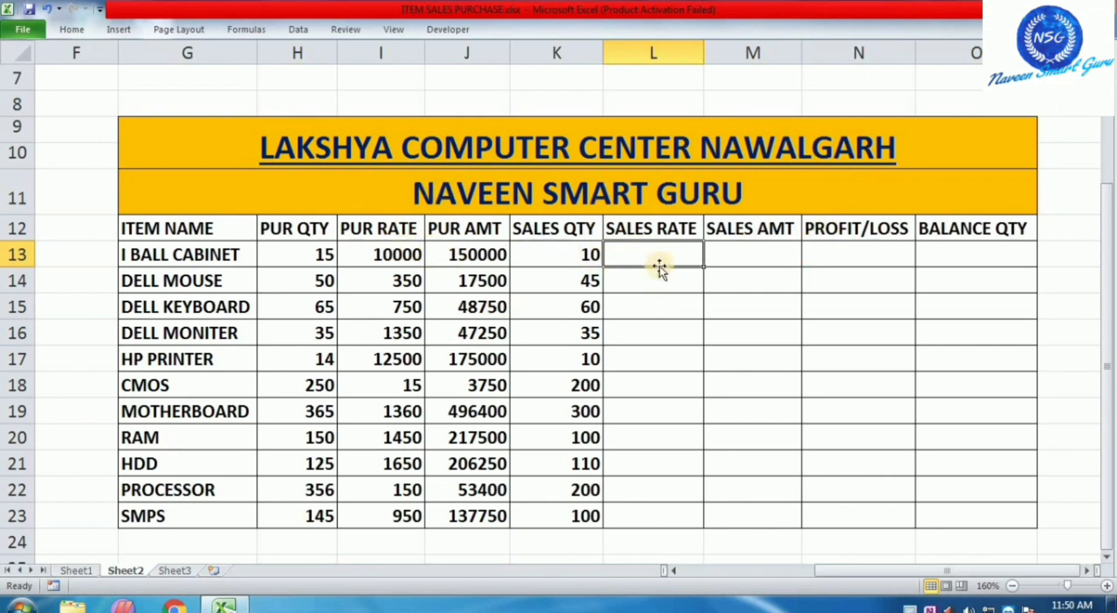
{"action": "type", "text": "1052"}
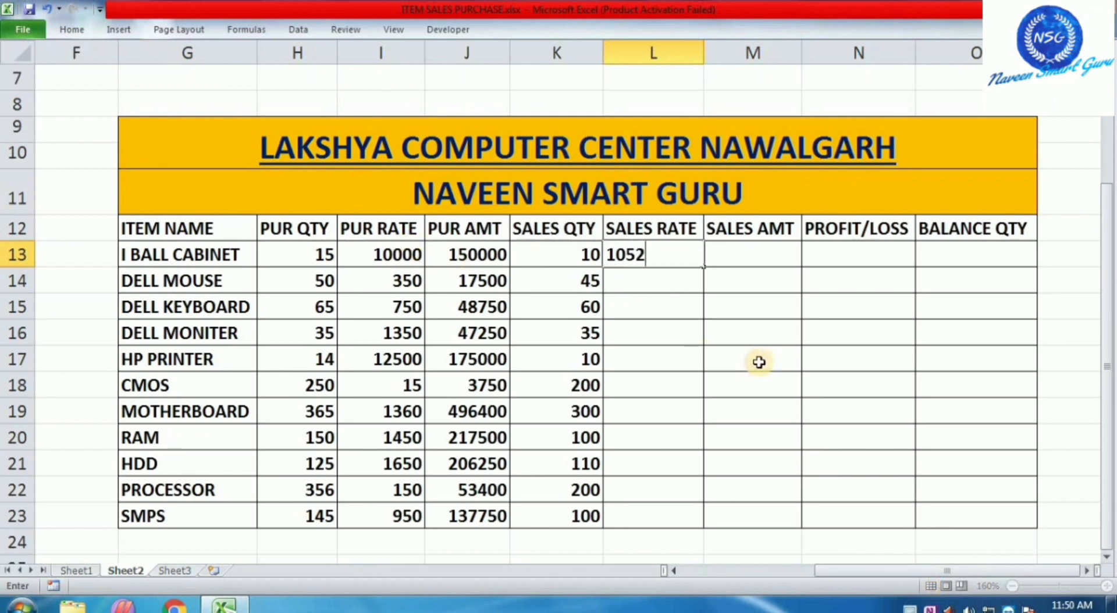
{"action": "key", "text": "BackSpace"}
{"action": "type", "text": "00"}
{"action": "key", "text": "Return"}
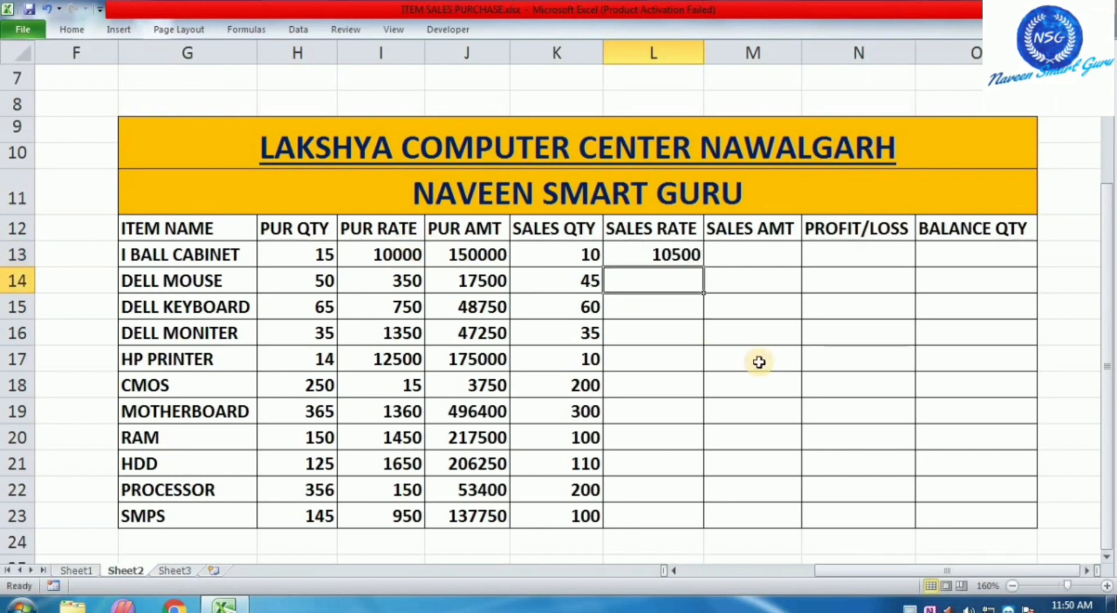
Step: Enter sales rates 400, 800, 1450 and 13000 for DELL MOUSE, DELL KEYBOARD, DELL MONITER and HP PRINTER
{"action": "type", "text": "400"}
{"action": "key", "text": "Return"}
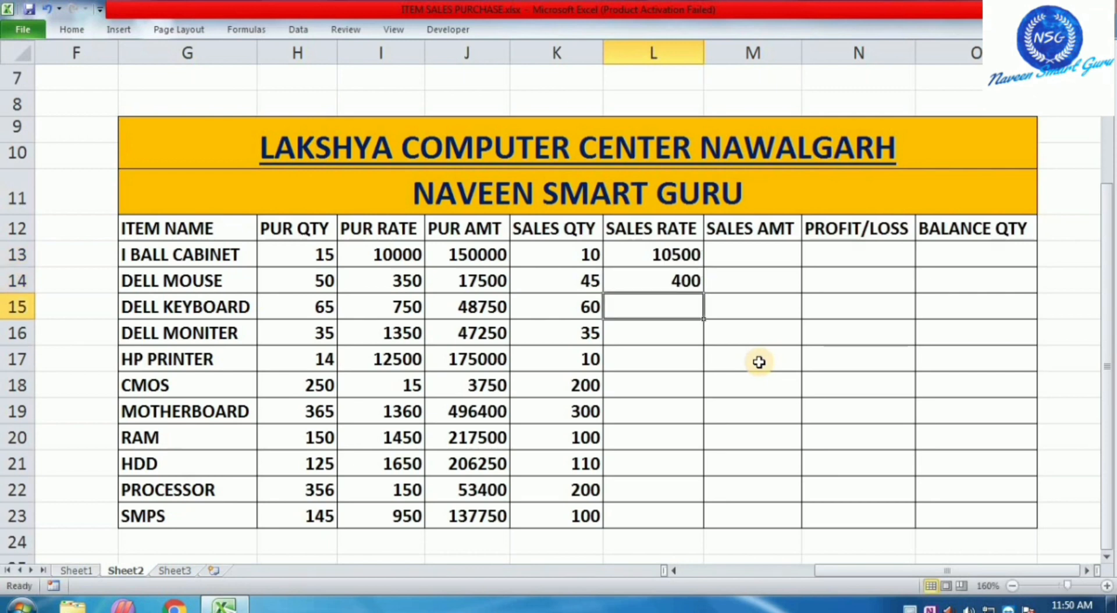
{"action": "type", "text": "800"}
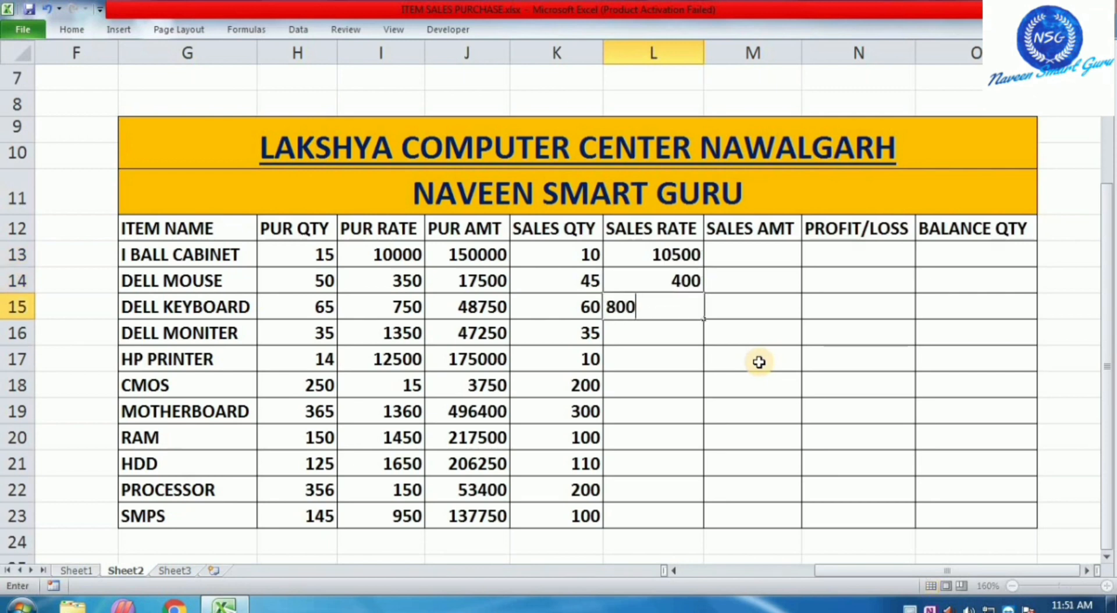
{"action": "key", "text": "Return"}
{"action": "type", "text": "1450"}
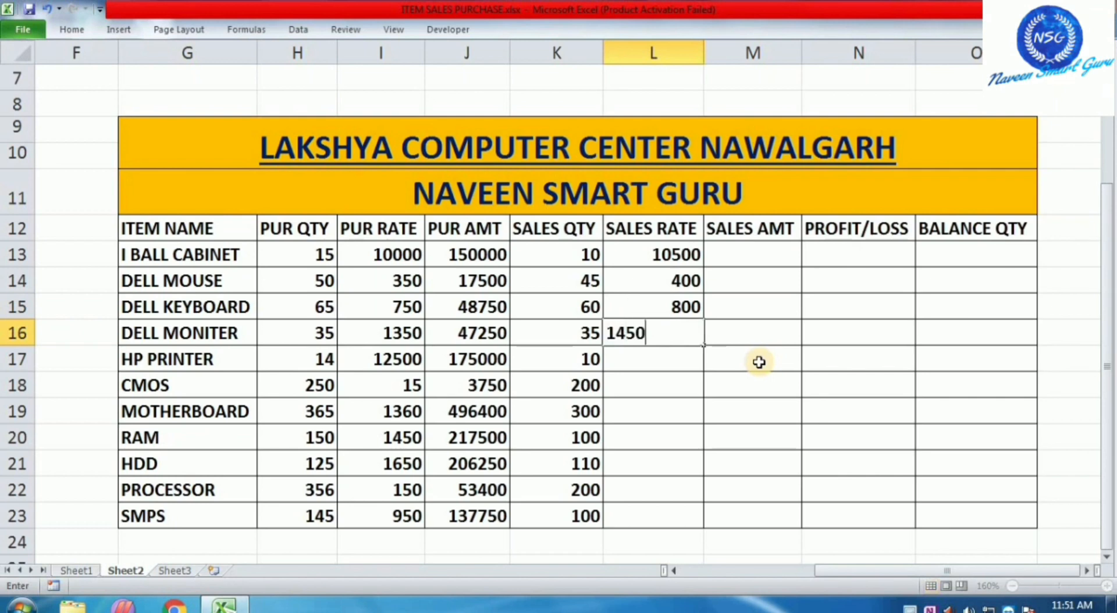
{"action": "key", "text": "Return"}
{"action": "type", "text": "1"}
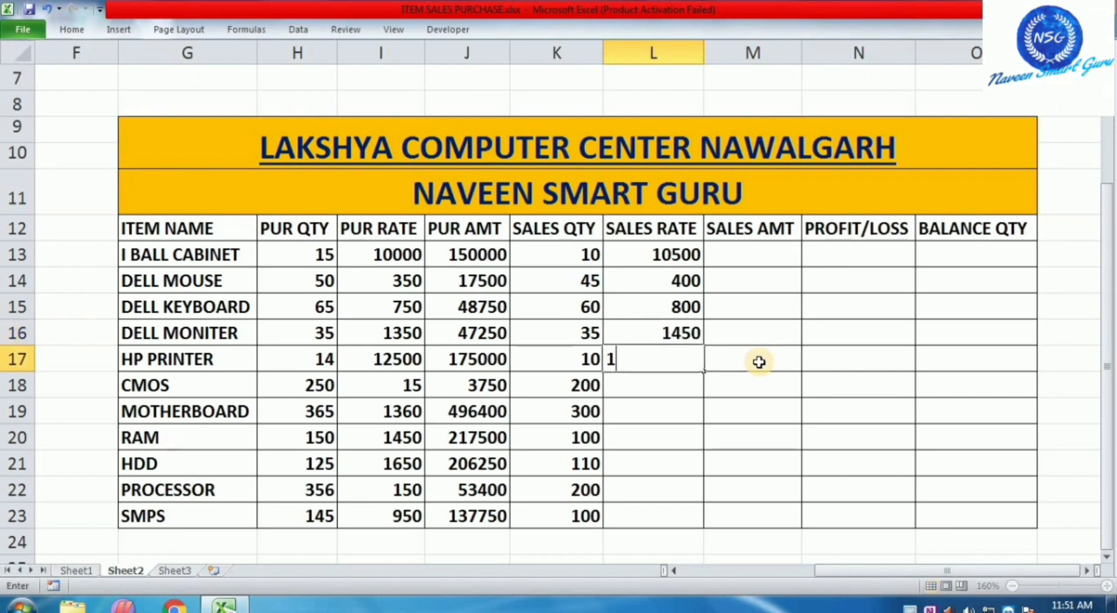
{"action": "type", "text": "3000"}
{"action": "key", "text": "Return"}
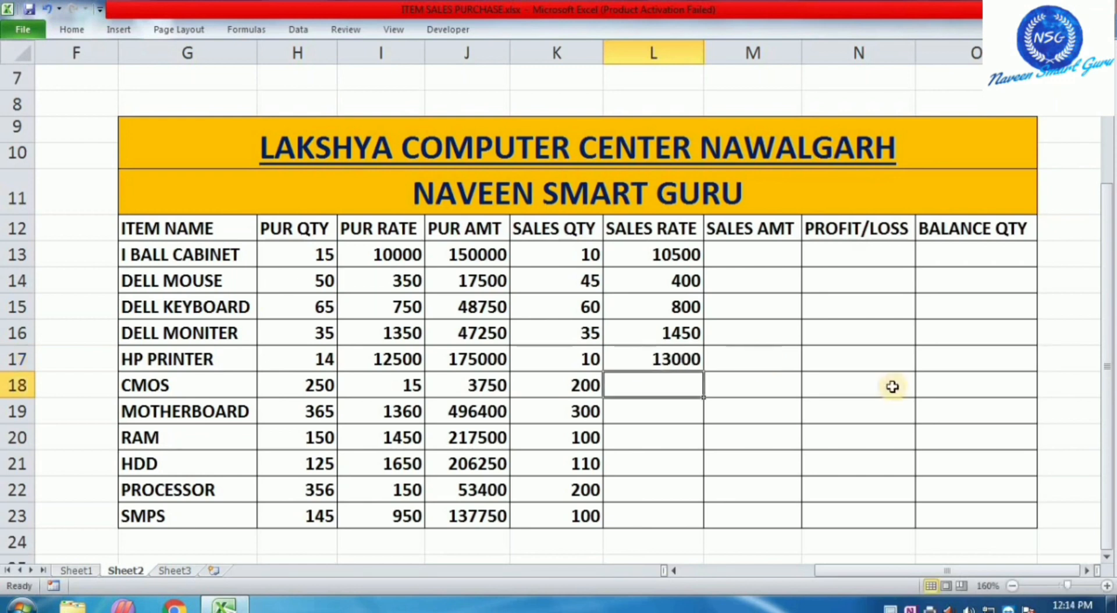
Step: Enter a sales rate of 20 for CMOS in cell L18
{"action": "key", "text": "Up"}
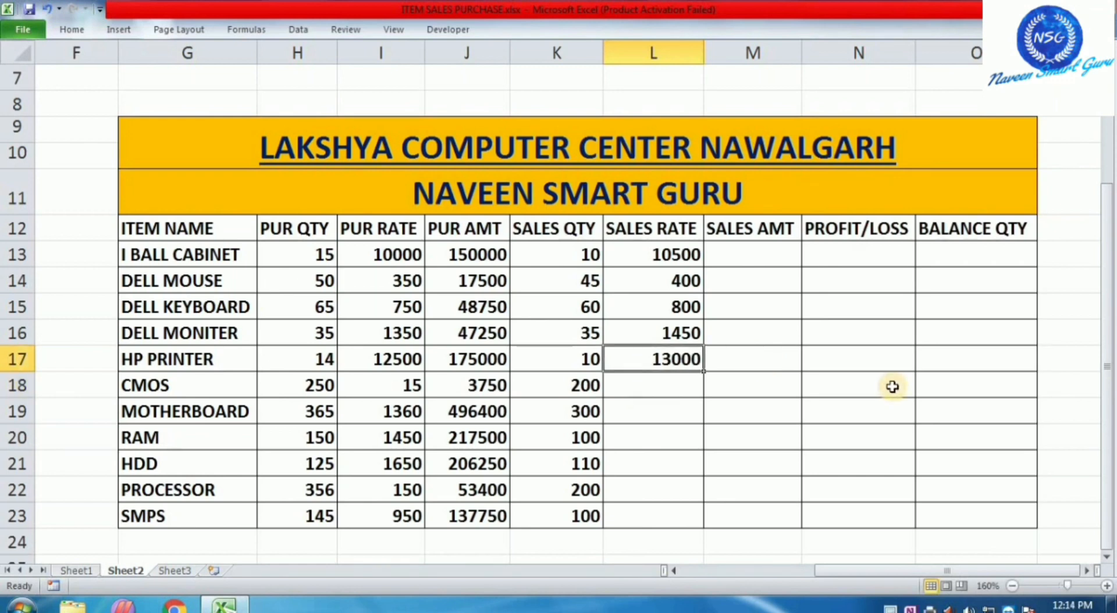
{"action": "key", "text": "Left"}
{"action": "key", "text": "Left"}
{"action": "key", "text": "Left"}
{"action": "key", "text": "Down"}
{"action": "key", "text": "Right"}
{"action": "key", "text": "Right"}
{"action": "key", "text": "Right"}
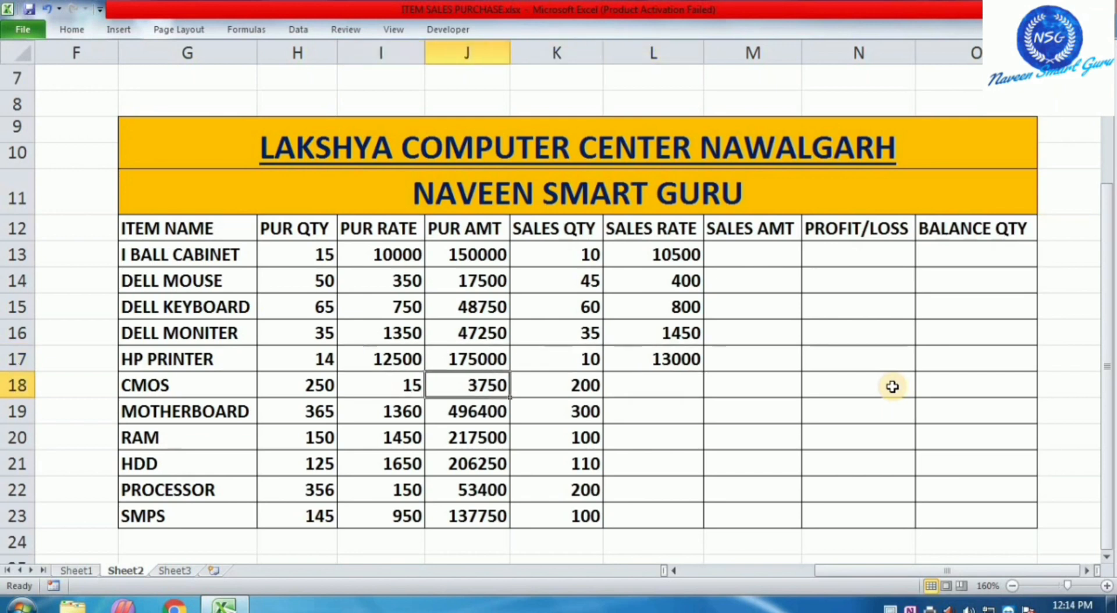
{"action": "type", "text": "20"}
{"action": "key", "text": "Return"}
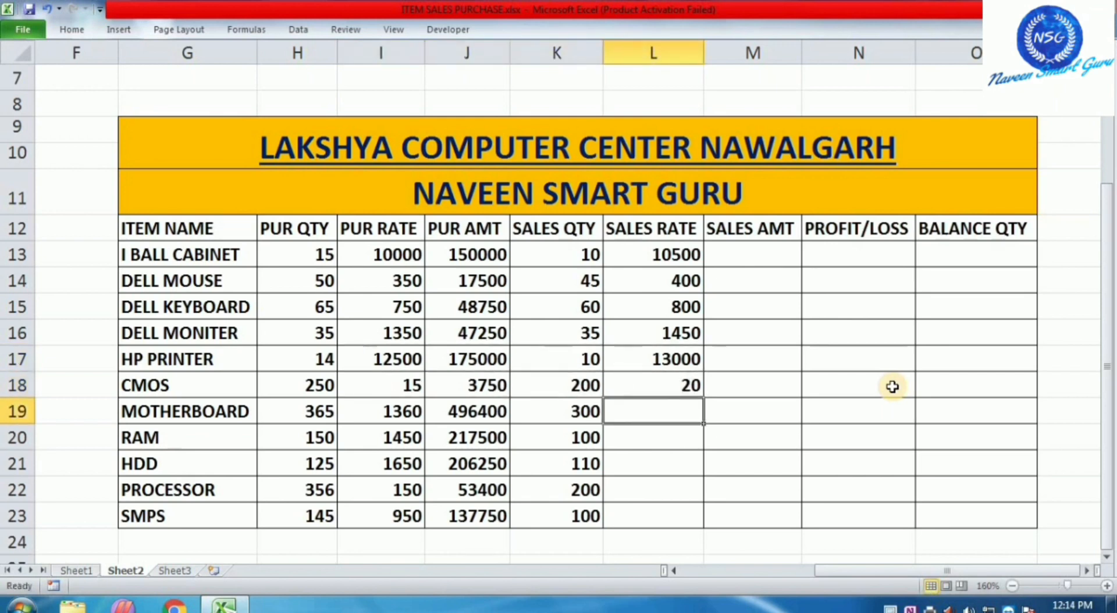
Step: Enter sales rates 1400, 1500 and 1700 for MOTHERBOARD, RAM and HDD
{"action": "type", "text": "1400"}
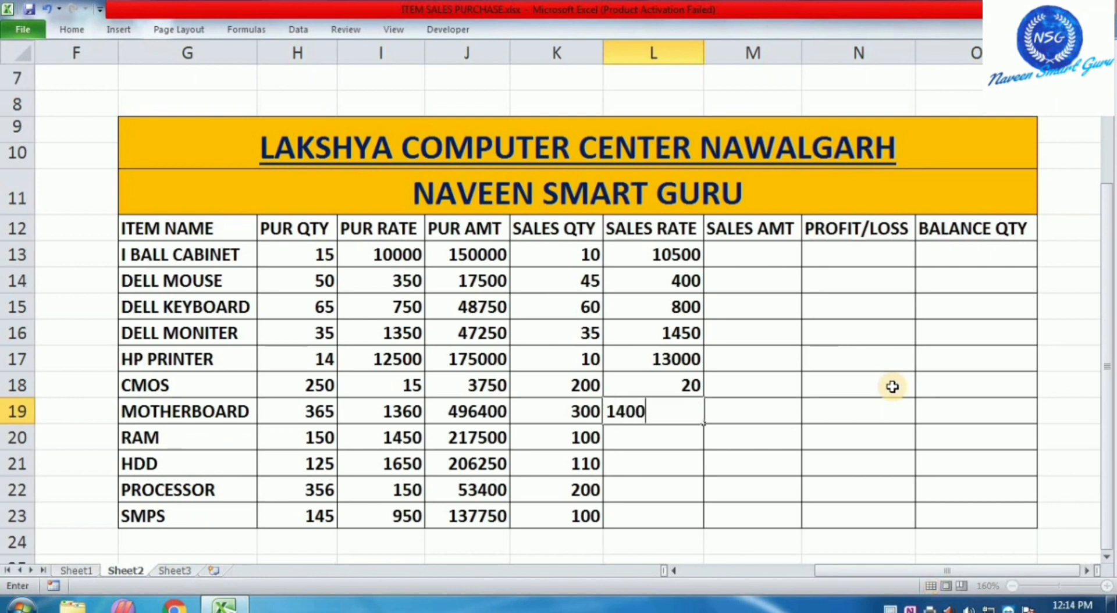
{"action": "key", "text": "Return"}
{"action": "type", "text": "1500"}
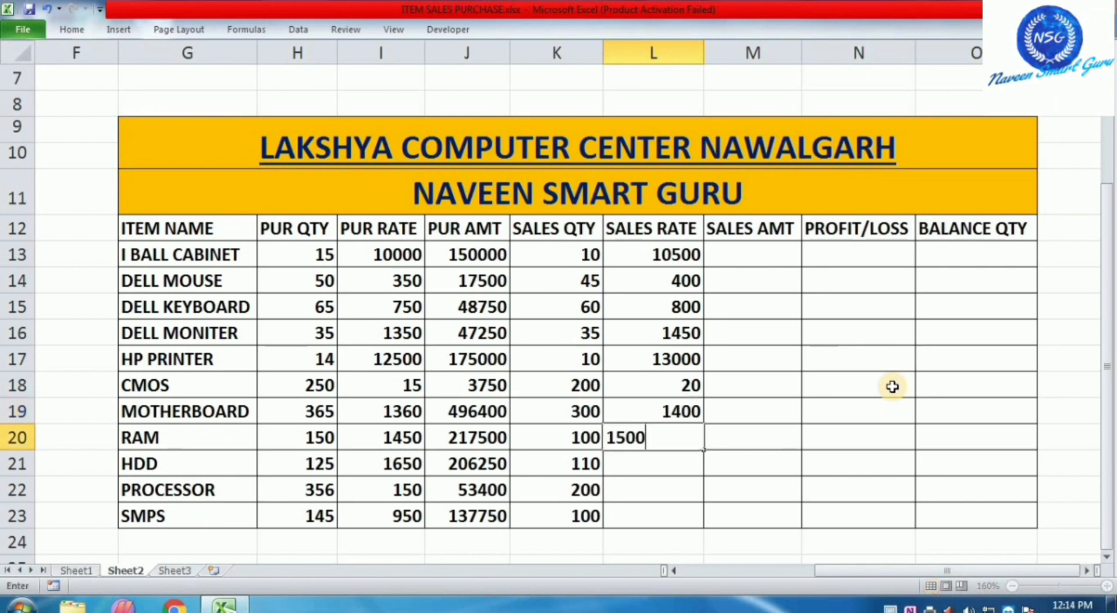
{"action": "key", "text": "Return"}
{"action": "type", "text": "1"}
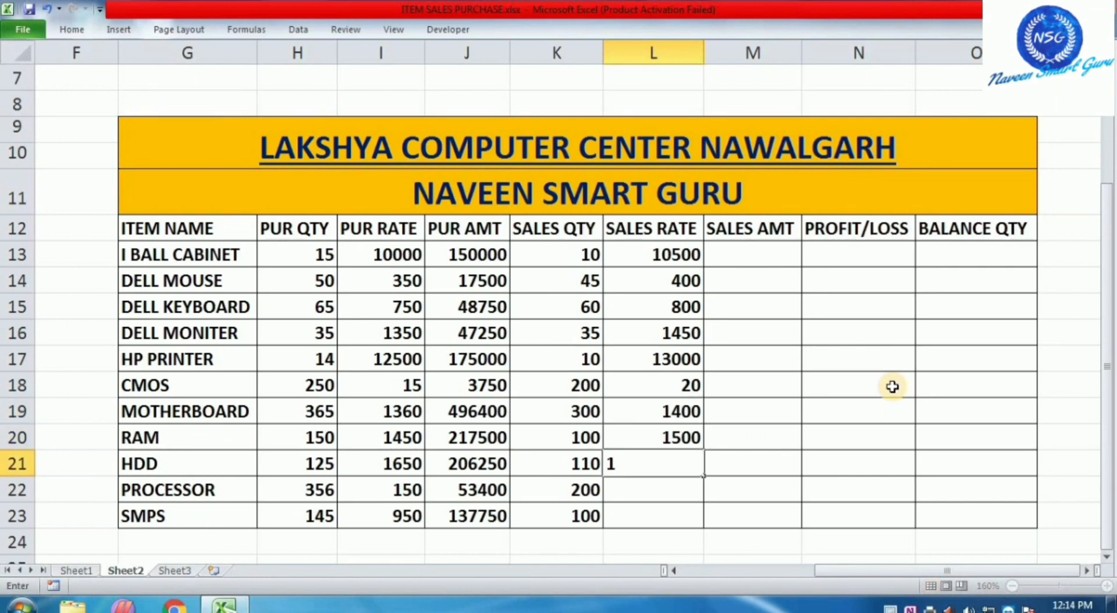
{"action": "type", "text": "700"}
{"action": "key", "text": "Return"}
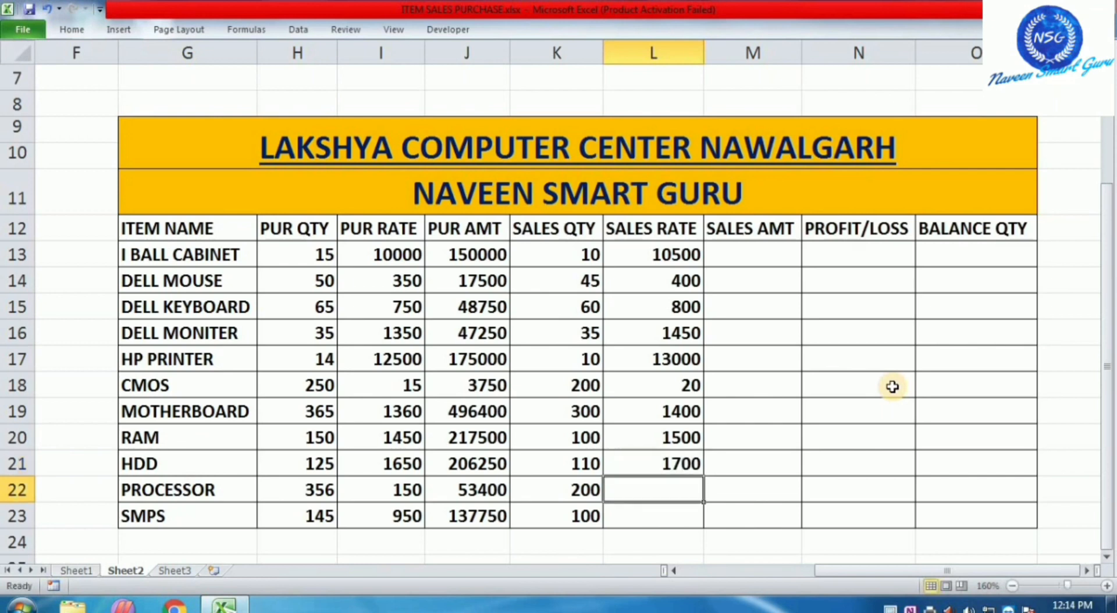
Step: Enter sales rates 160 and 1000 for PROCESSOR and SMPS
{"action": "type", "text": "1"}
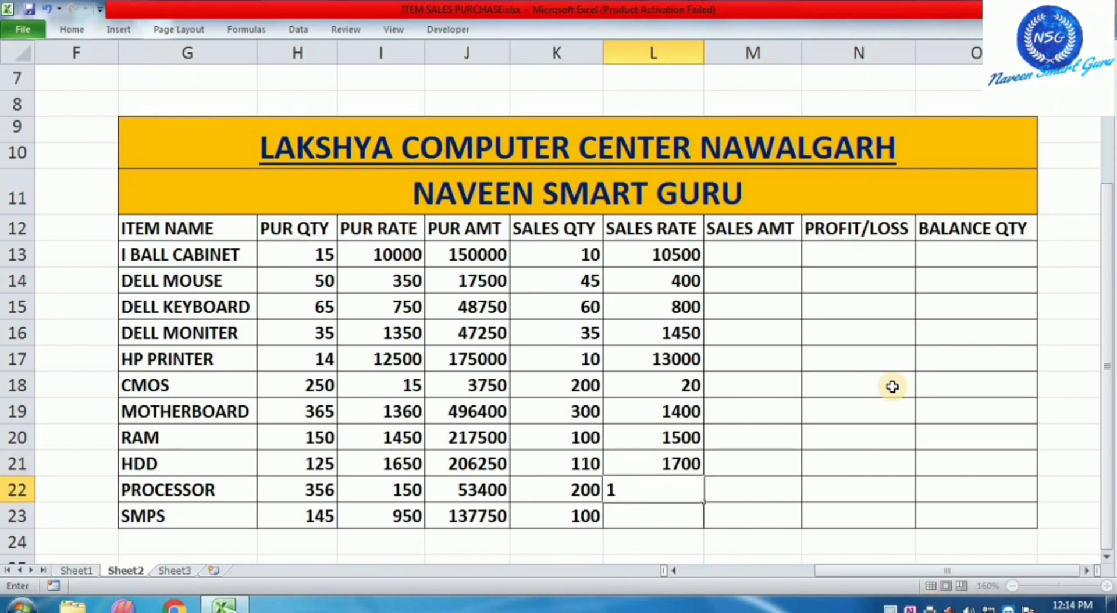
{"action": "type", "text": "60"}
{"action": "key", "text": "Return"}
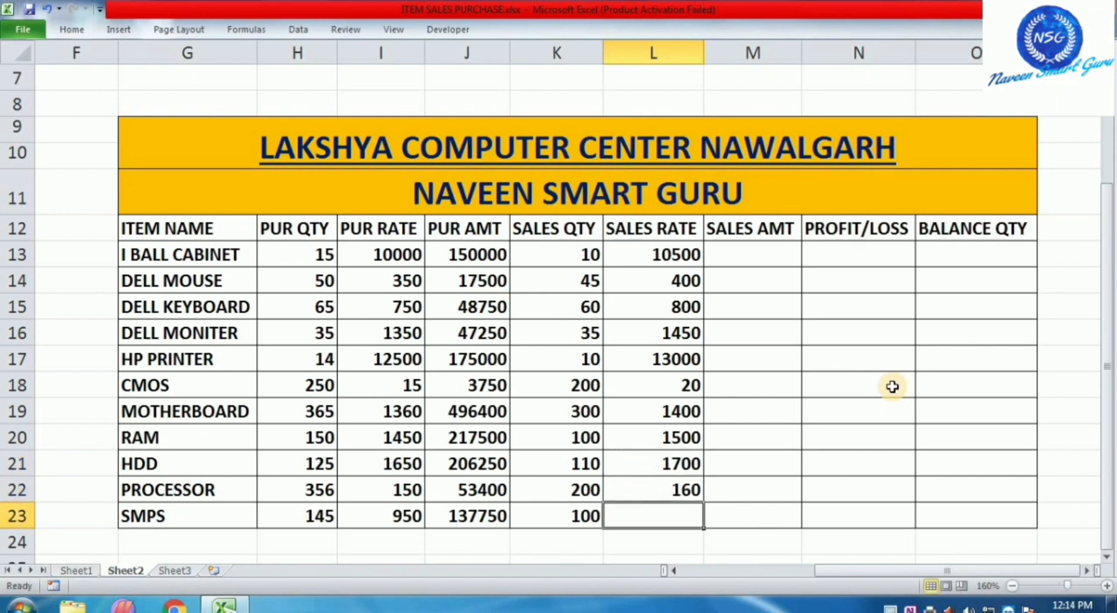
{"action": "type", "text": "1000"}
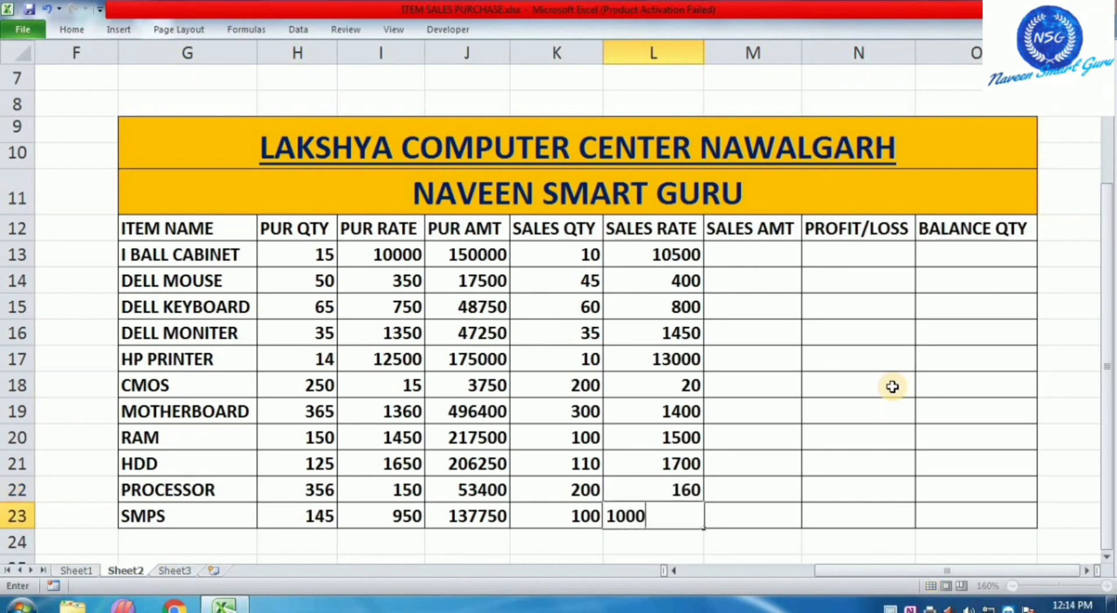
{"action": "key", "text": "Return"}
Step: Calculate the sales amount in M13 with the formula =L13*K13 and fill it down through M23
{"action": "key", "text": "Up"}
{"action": "key", "text": "Right"}
{"action": "key", "text": "Up"}
{"action": "key", "text": "Up"}
{"action": "key", "text": "Up"}
{"action": "key", "text": "Up"}
{"action": "key", "text": "Up"}
{"action": "key", "text": "Up"}
{"action": "key", "text": "Up"}
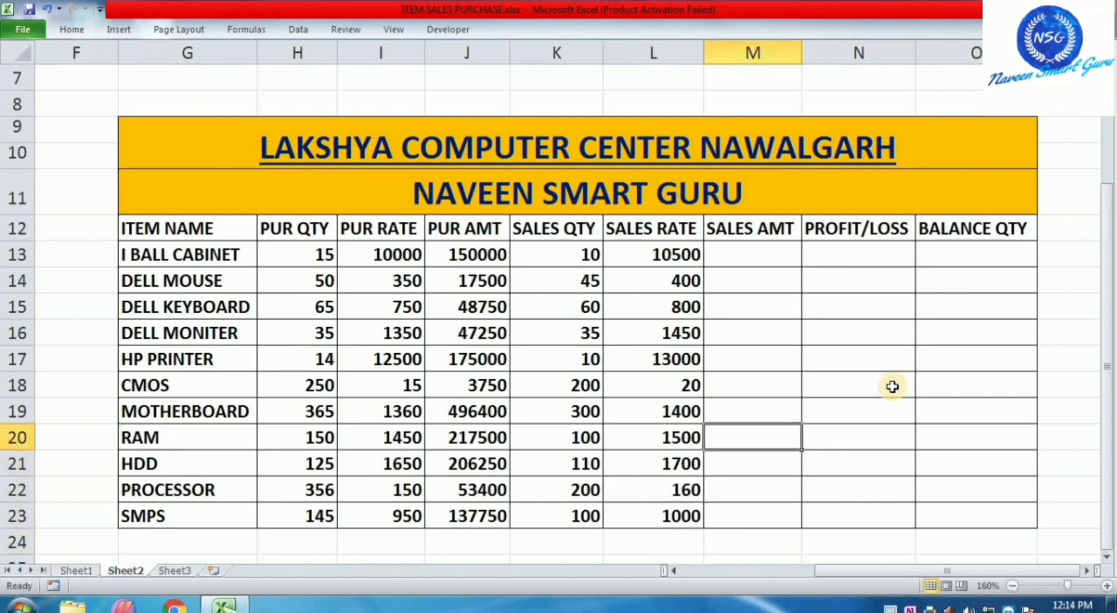
{"action": "key", "text": "Up"}
{"action": "key", "text": "Up"}
{"action": "key", "text": "Up"}
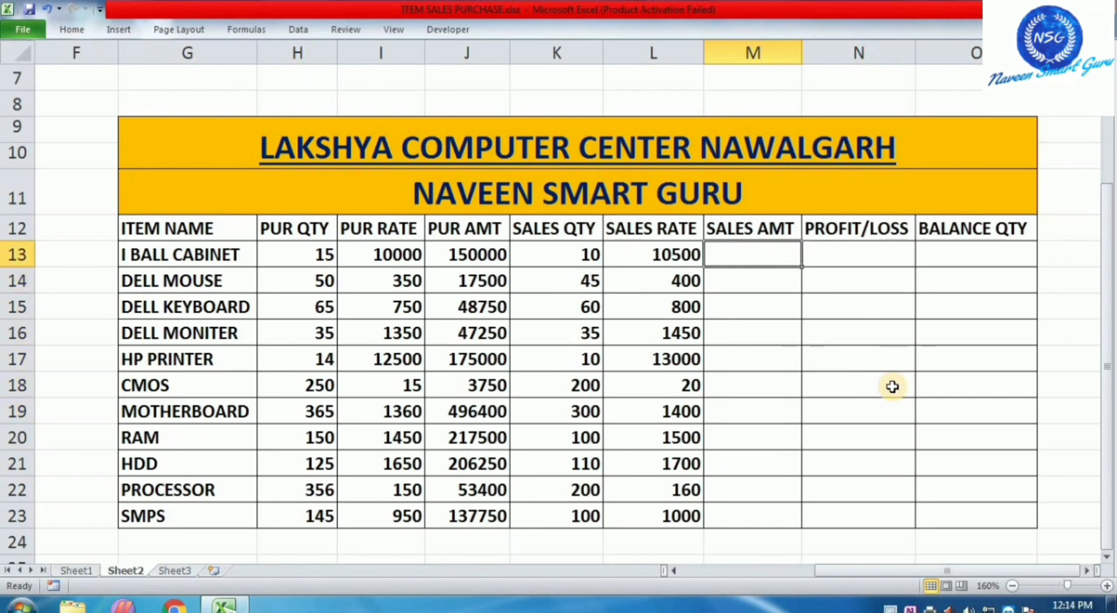
{"action": "type", "text": "="}
{"action": "key", "text": "Left"}
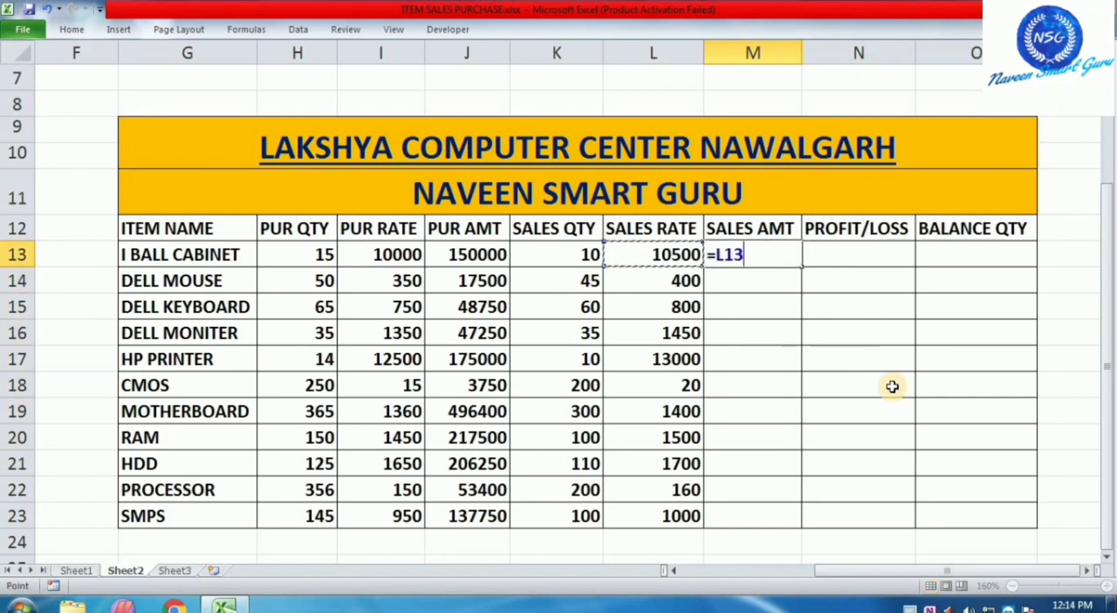
{"action": "type", "text": "*"}
{"action": "key", "text": "Left"}
{"action": "key", "text": "Left"}
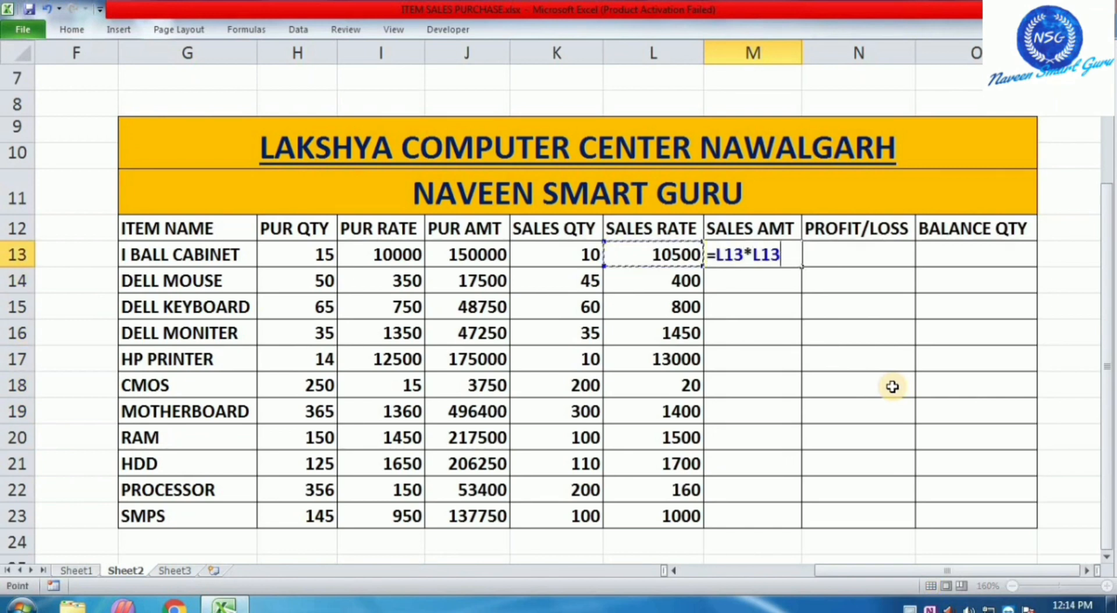
{"action": "key", "text": "Return"}
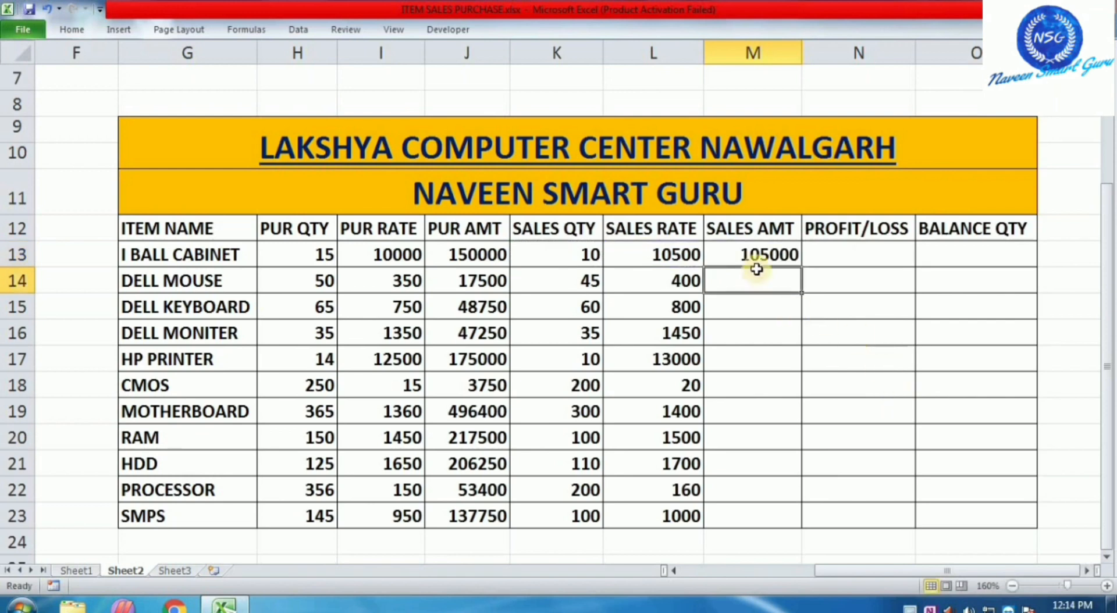
{"action": "key", "text": "Up"}
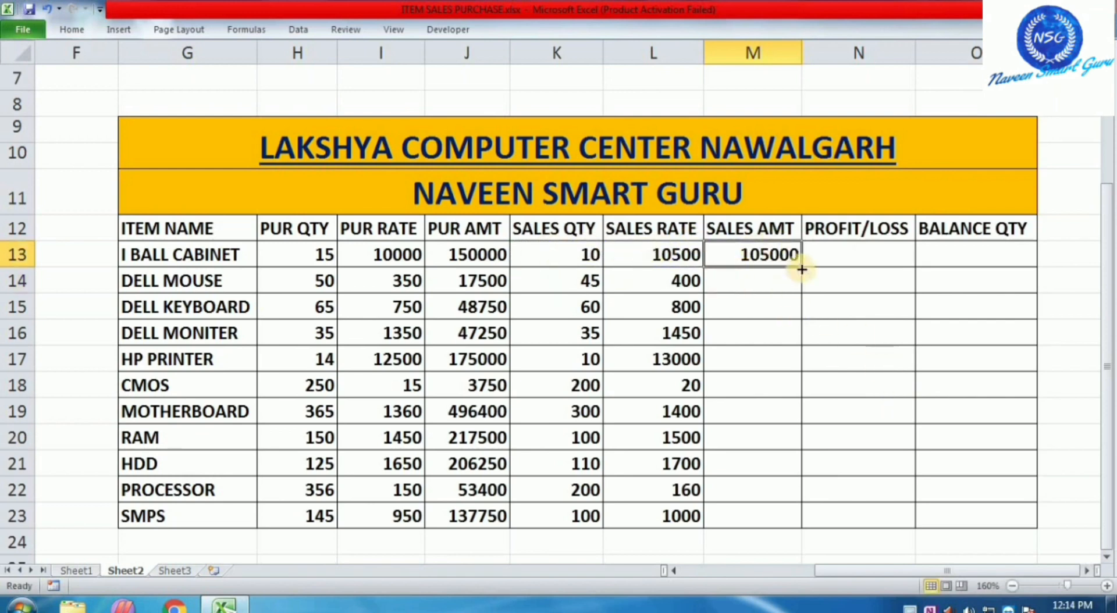
{"action": "left_click_drag", "start_coordinate": [802, 269], "coordinate": [801, 526]}
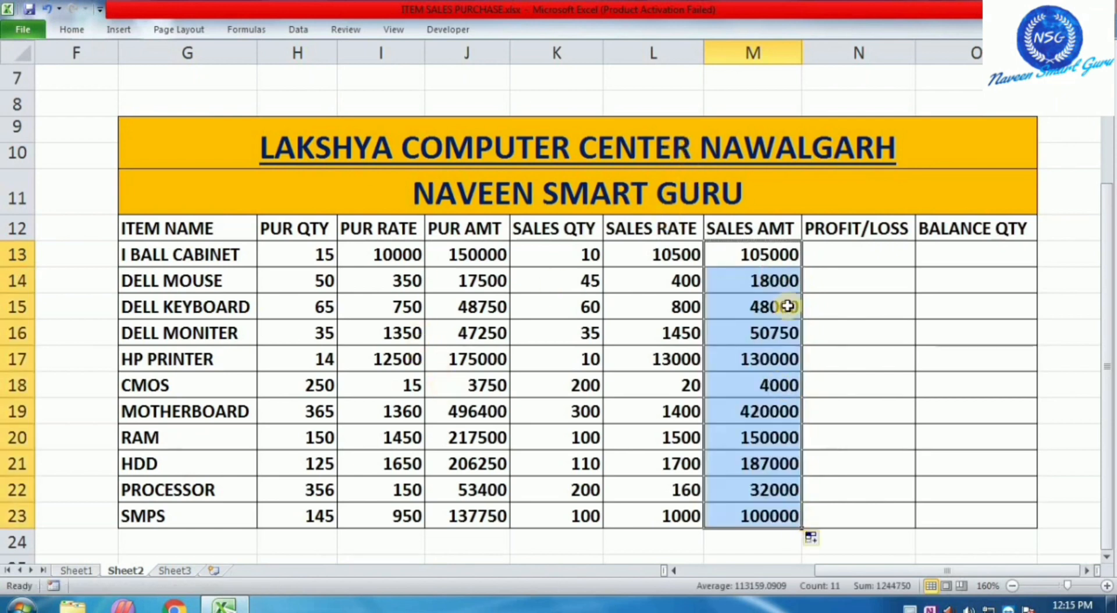
Step: Calculate the profit/loss in N13 with the formula =(L13-I13)*K13 and fill it down through N23
{"action": "left_click", "coordinate": [824, 263]}
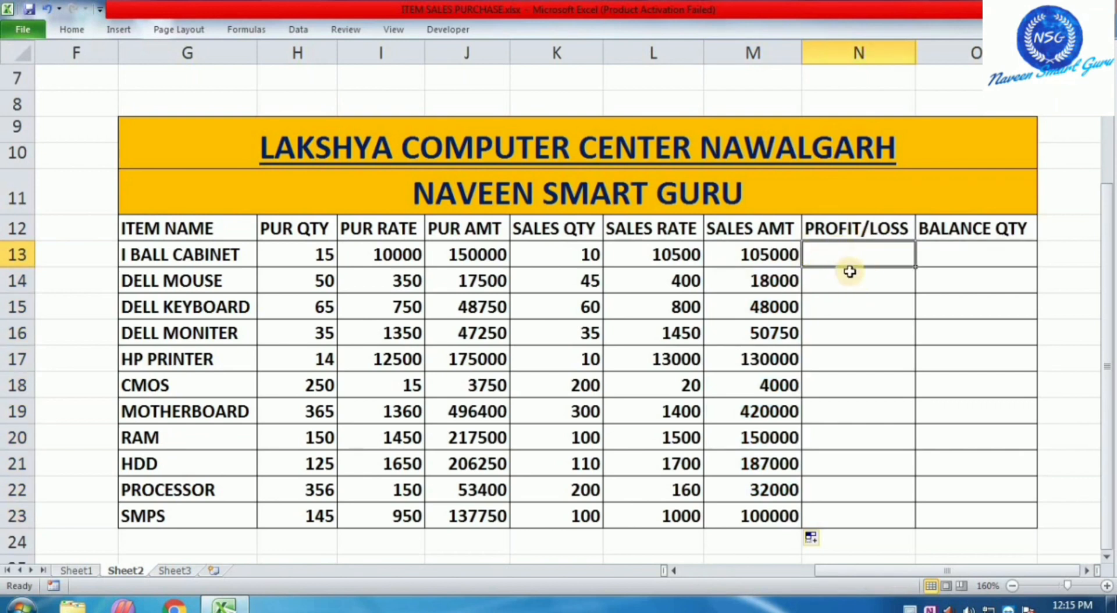
{"action": "type", "text": "=("}
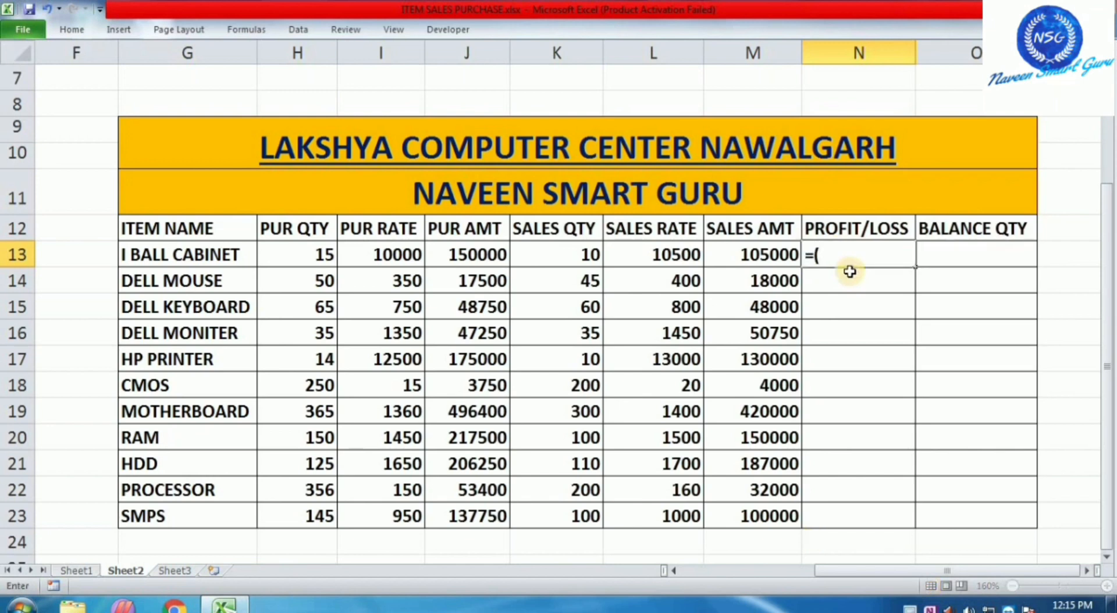
{"action": "left_click", "coordinate": [684, 257]}
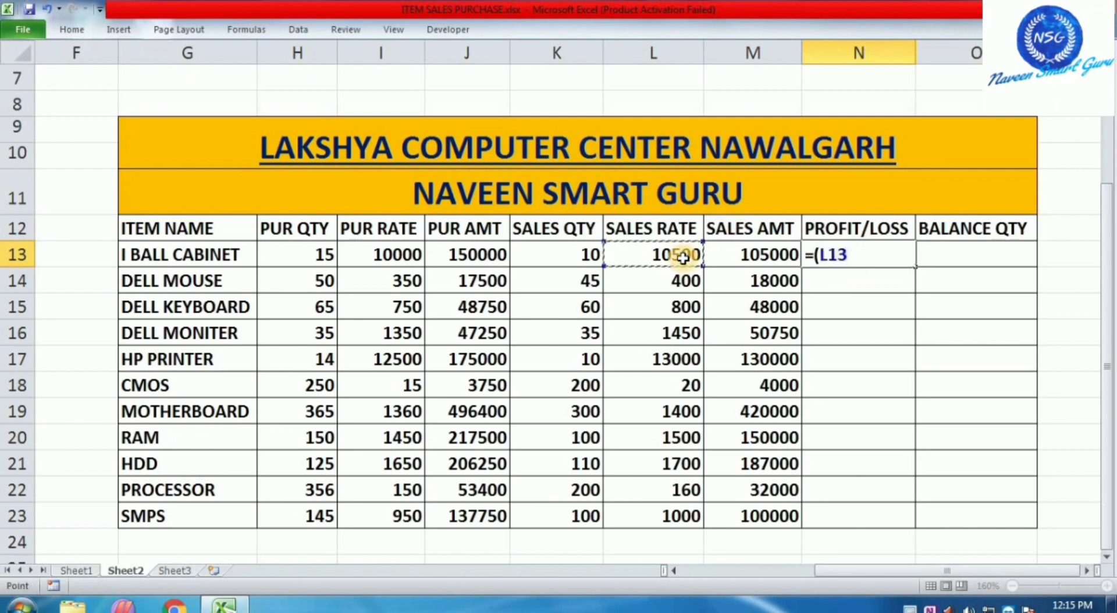
{"action": "type", "text": "-"}
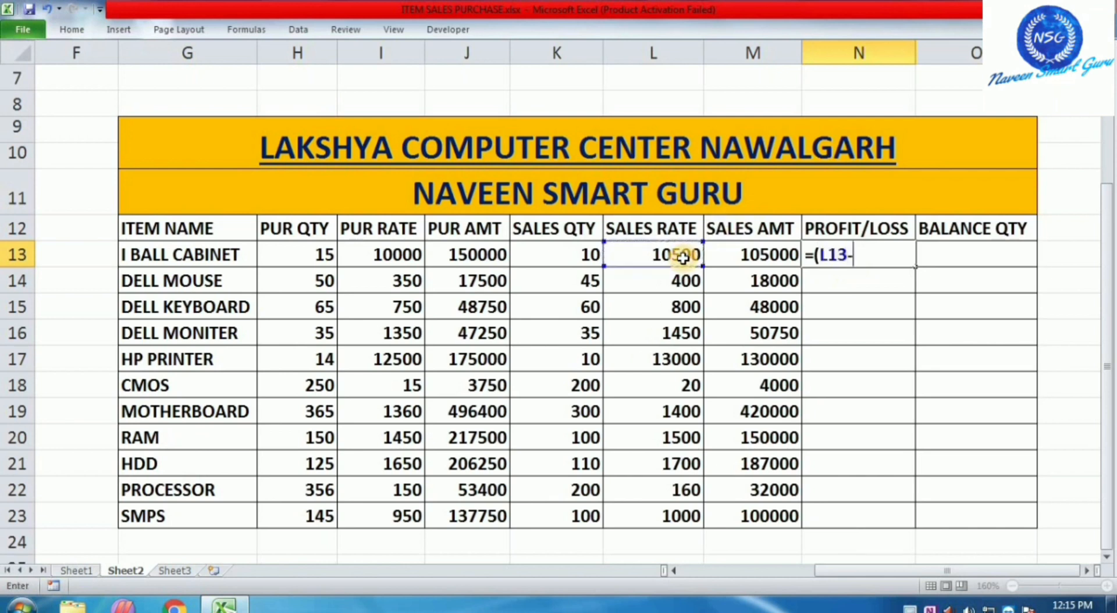
{"action": "left_click", "coordinate": [406, 256]}
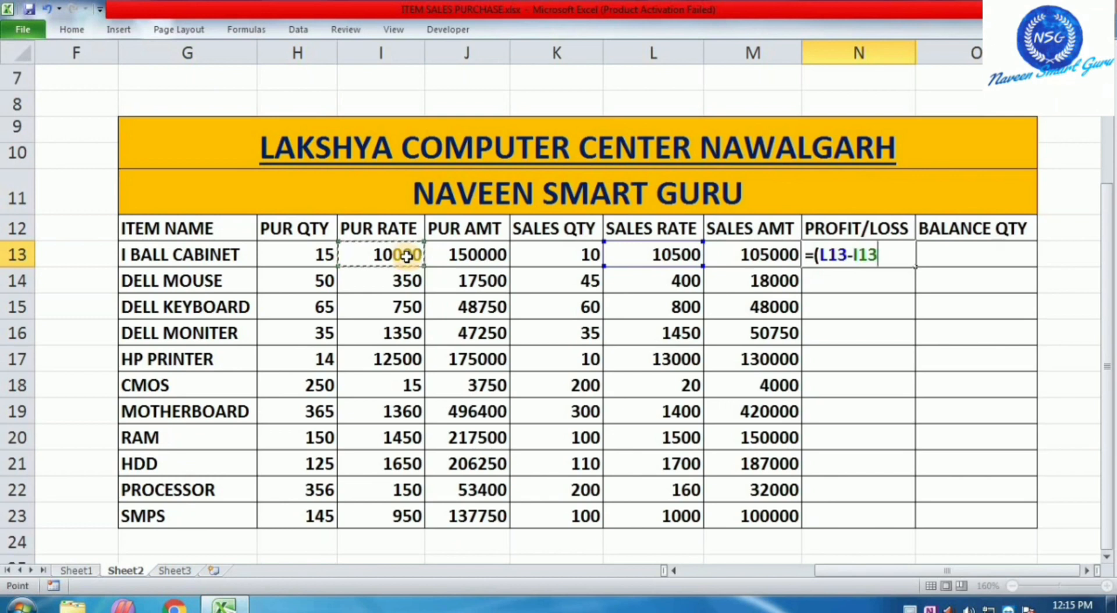
{"action": "type", "text": ")*"}
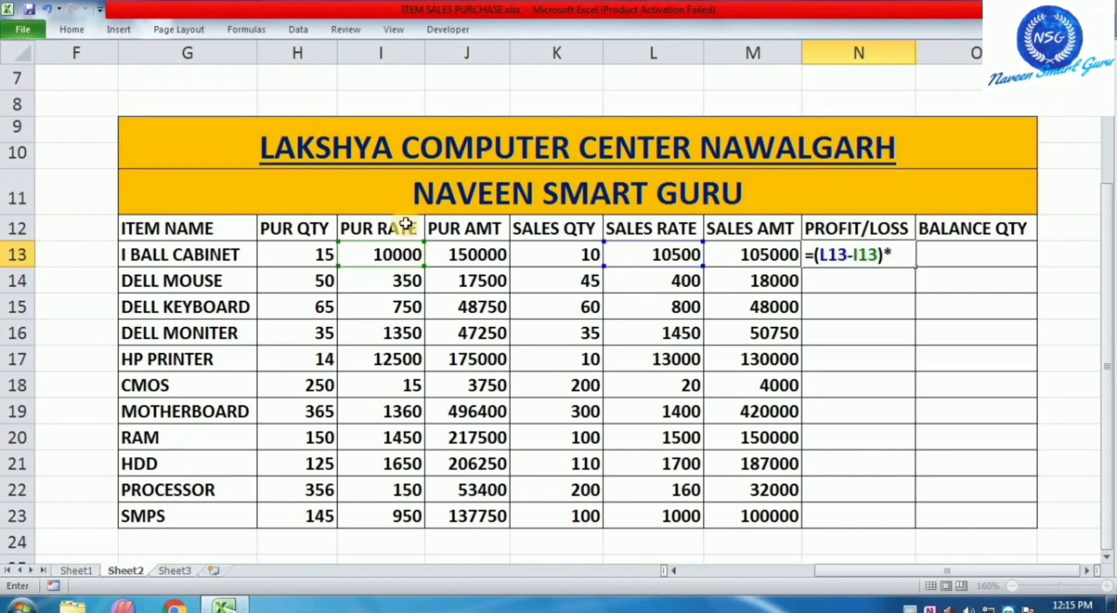
{"action": "left_click", "coordinate": [529, 246]}
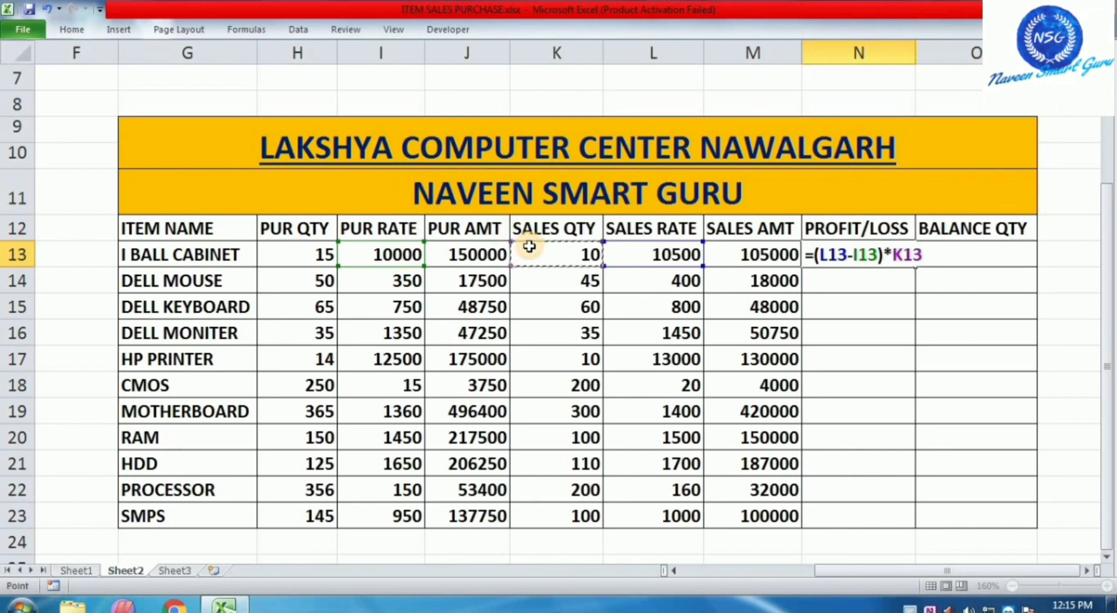
{"action": "key", "text": "Return"}
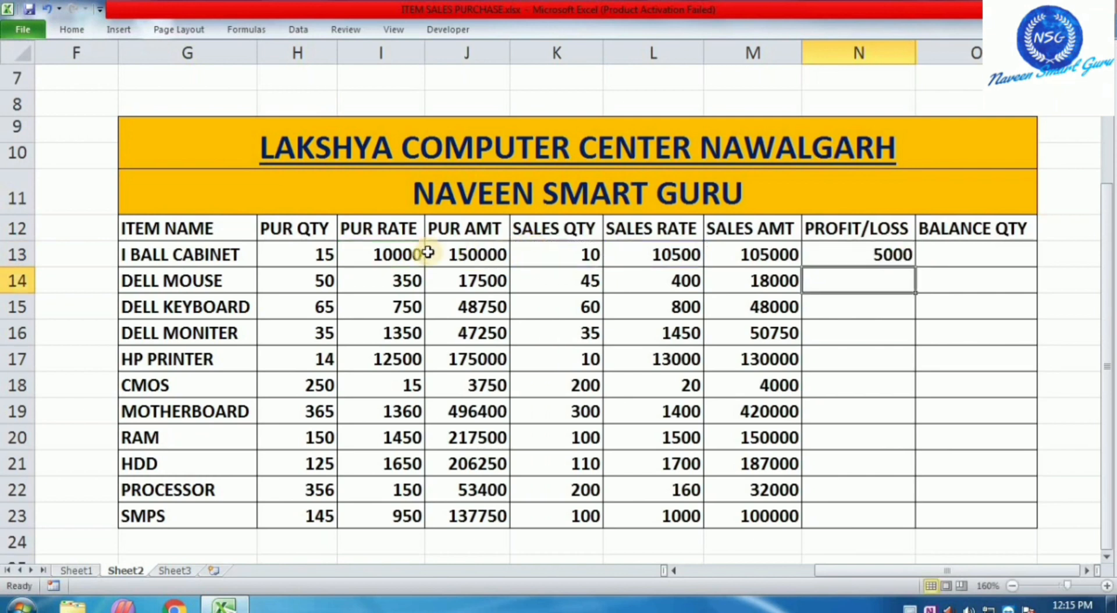
{"action": "left_click", "coordinate": [891, 255]}
{"action": "left_click_drag", "start_coordinate": [913, 267], "coordinate": [914, 527]}
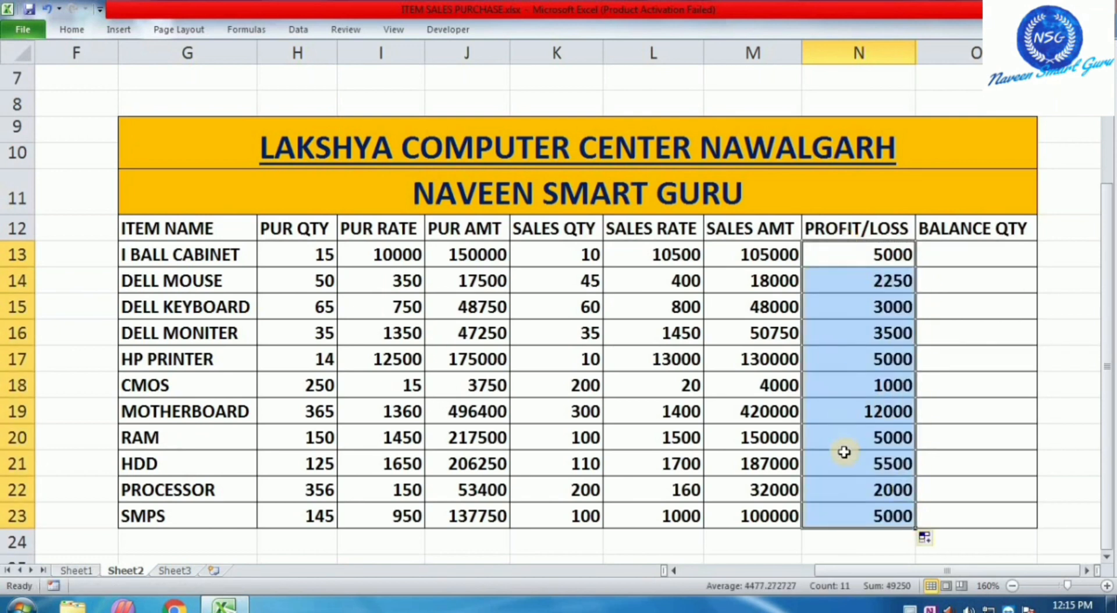
Step: Calculate the balance quantity in O13 with the formula =H13-K13 and fill it down through O23
{"action": "left_click", "coordinate": [844, 254]}
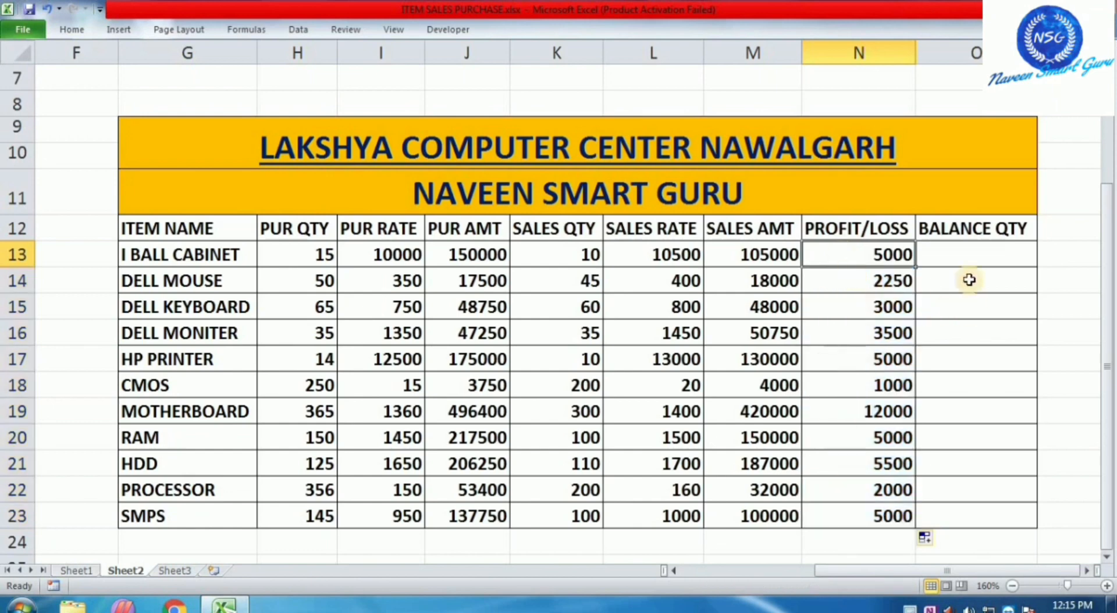
{"action": "left_click", "coordinate": [958, 252]}
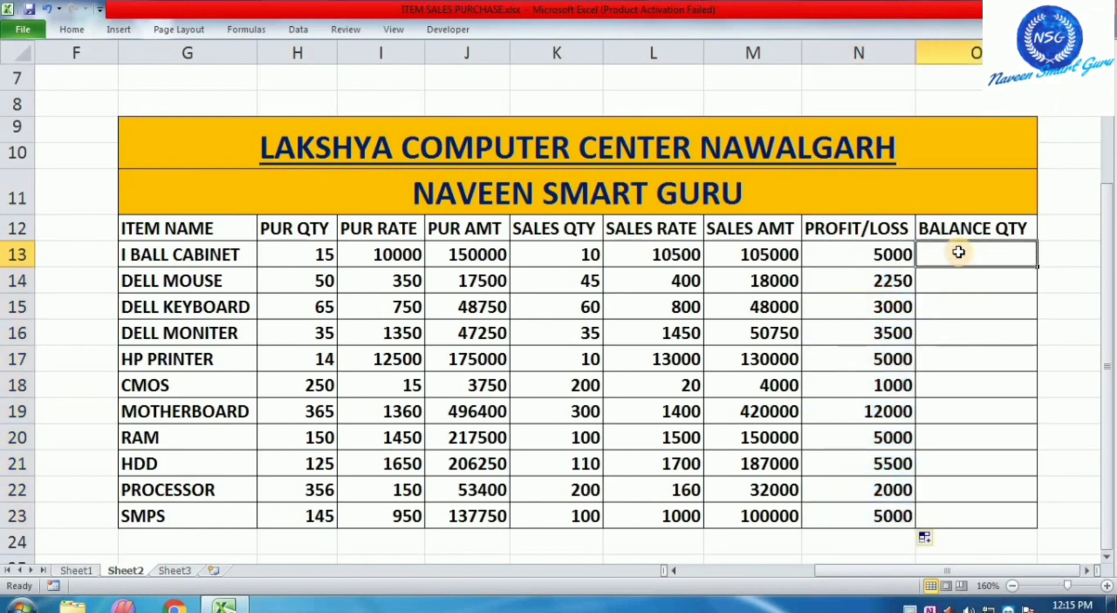
{"action": "type", "text": "="}
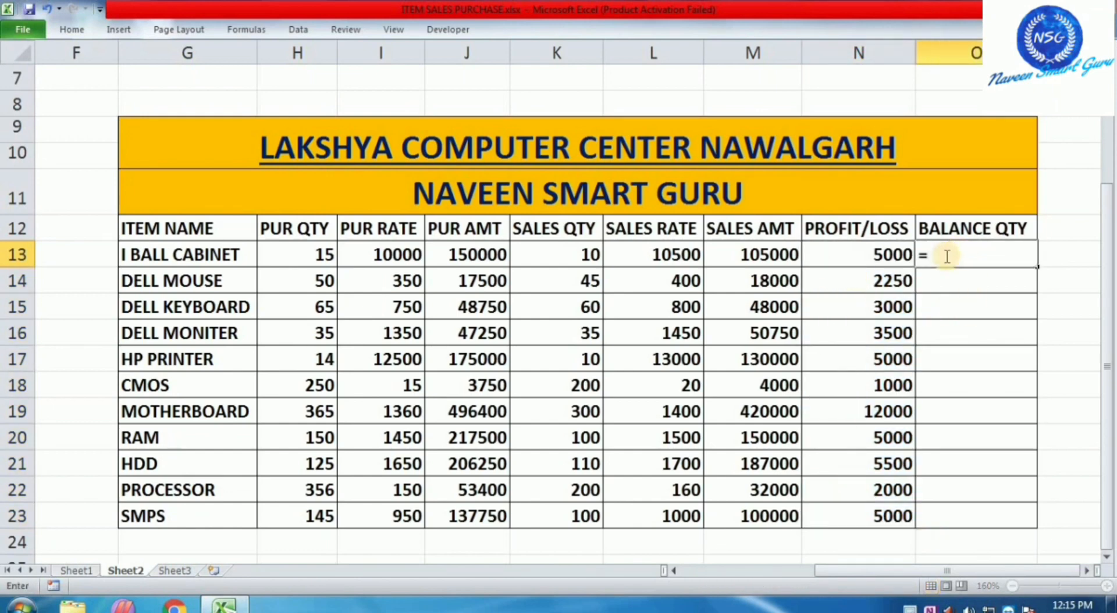
{"action": "left_click", "coordinate": [297, 257]}
{"action": "type", "text": "-"}
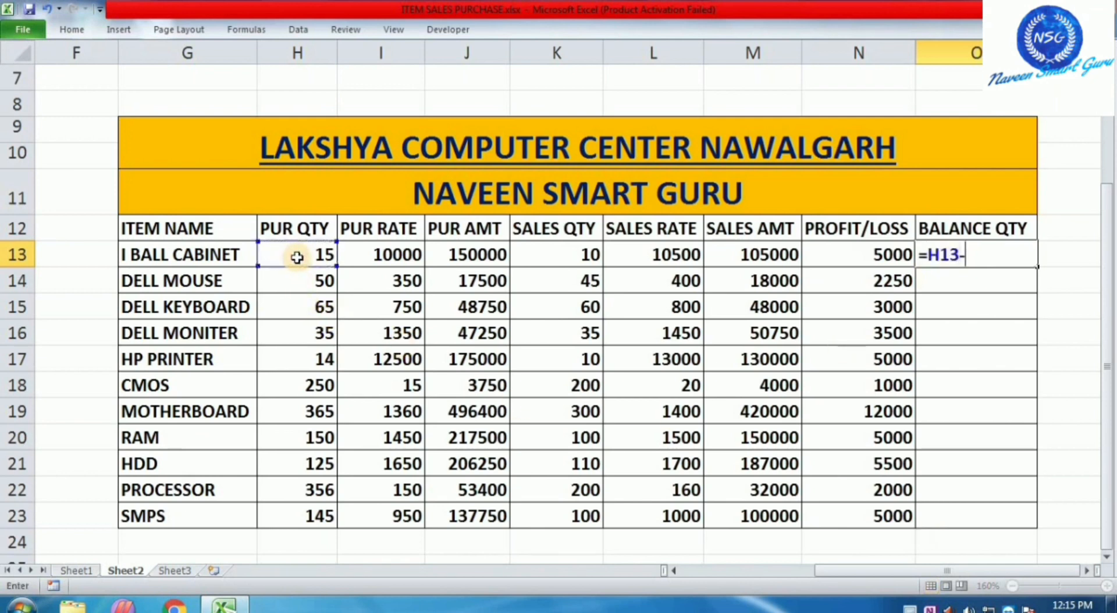
{"action": "left_click", "coordinate": [525, 250]}
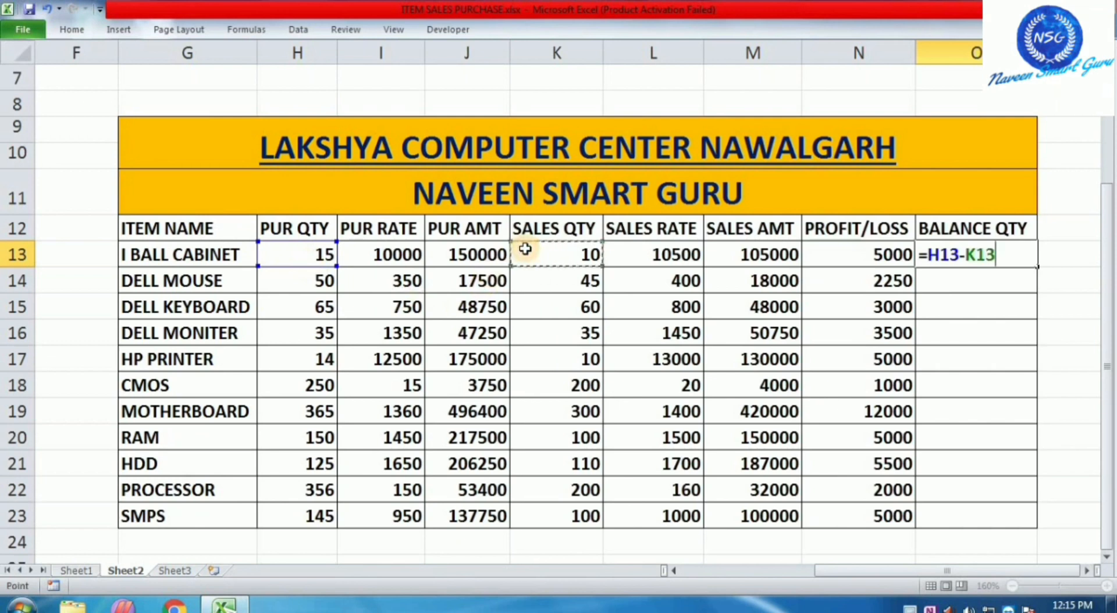
{"action": "key", "text": "Return"}
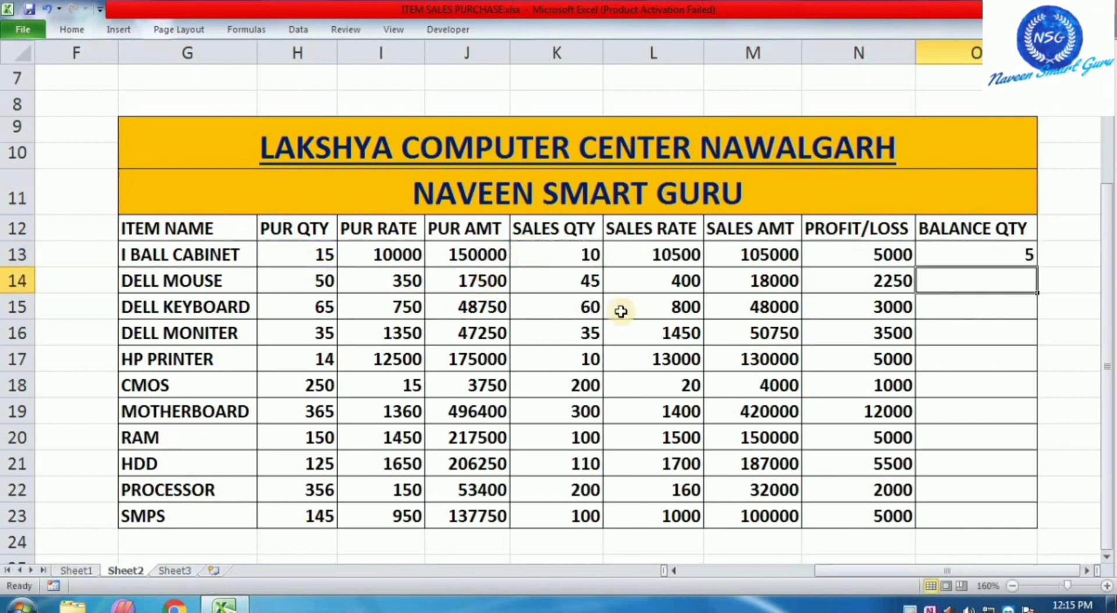
{"action": "left_click", "coordinate": [949, 254]}
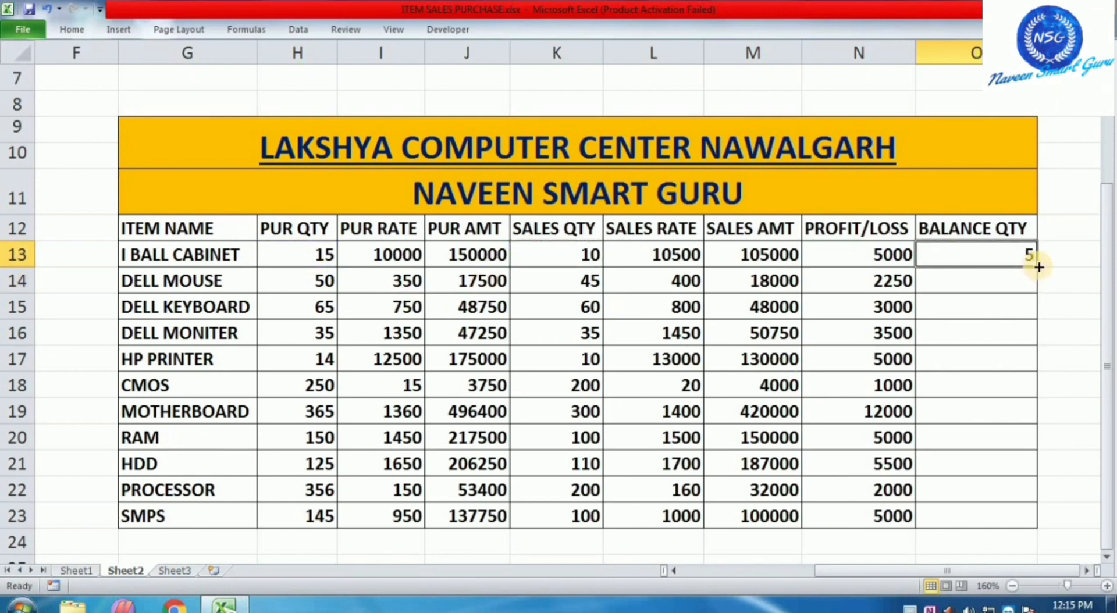
{"action": "left_click_drag", "start_coordinate": [1039, 267], "coordinate": [1025, 517]}
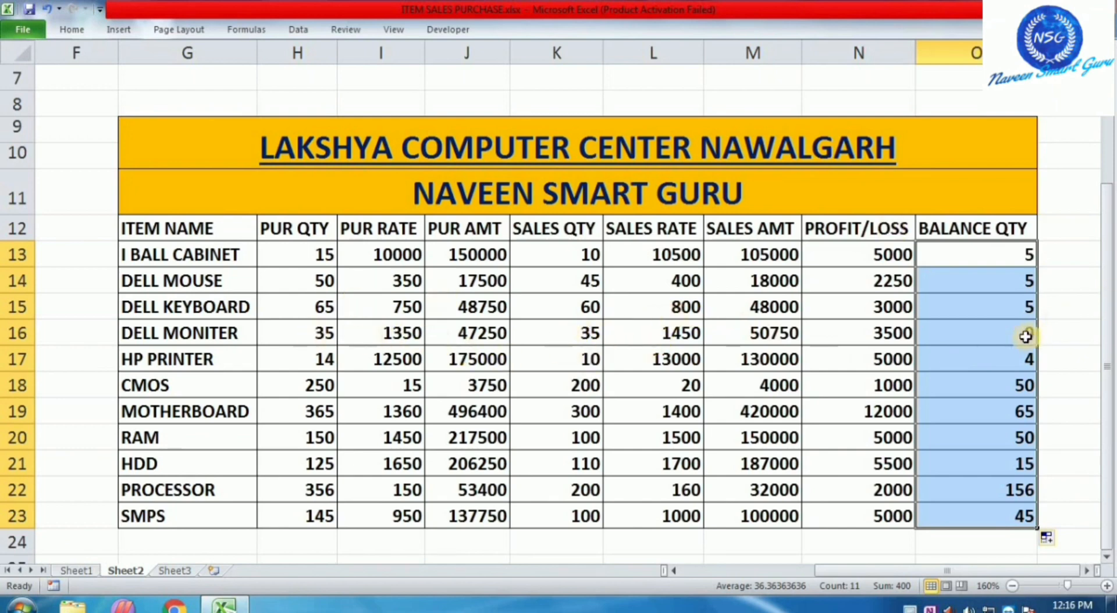
{"action": "left_click", "coordinate": [1025, 336]}
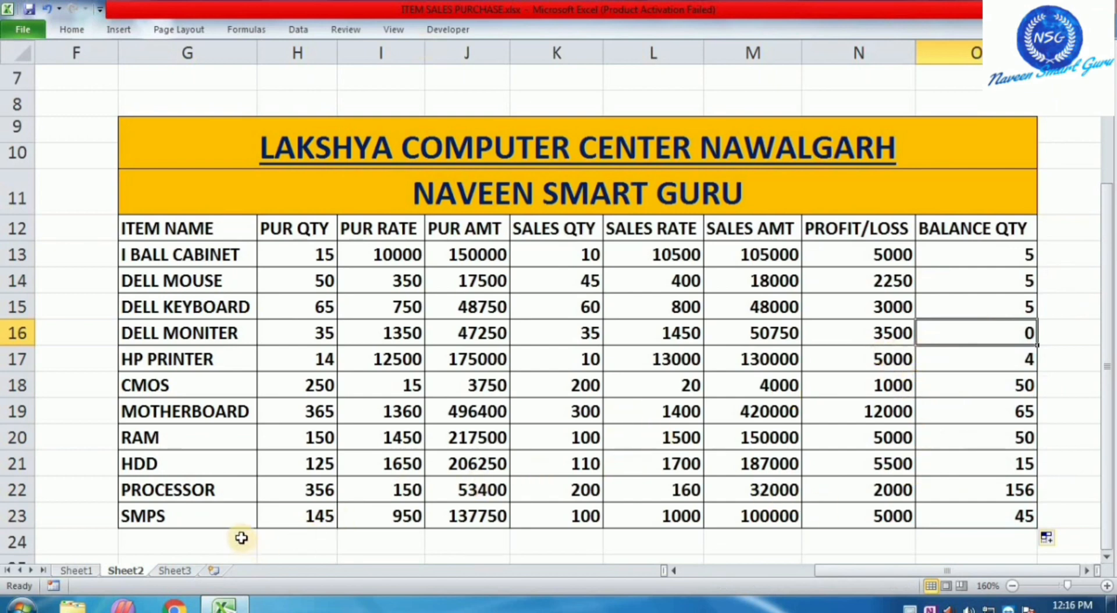
Step: Convert the item data in G12:O23 into a table, treating its first row as headers
{"action": "scroll", "coordinate": [194, 349], "scroll_direction": "down", "scroll_amount": 2}
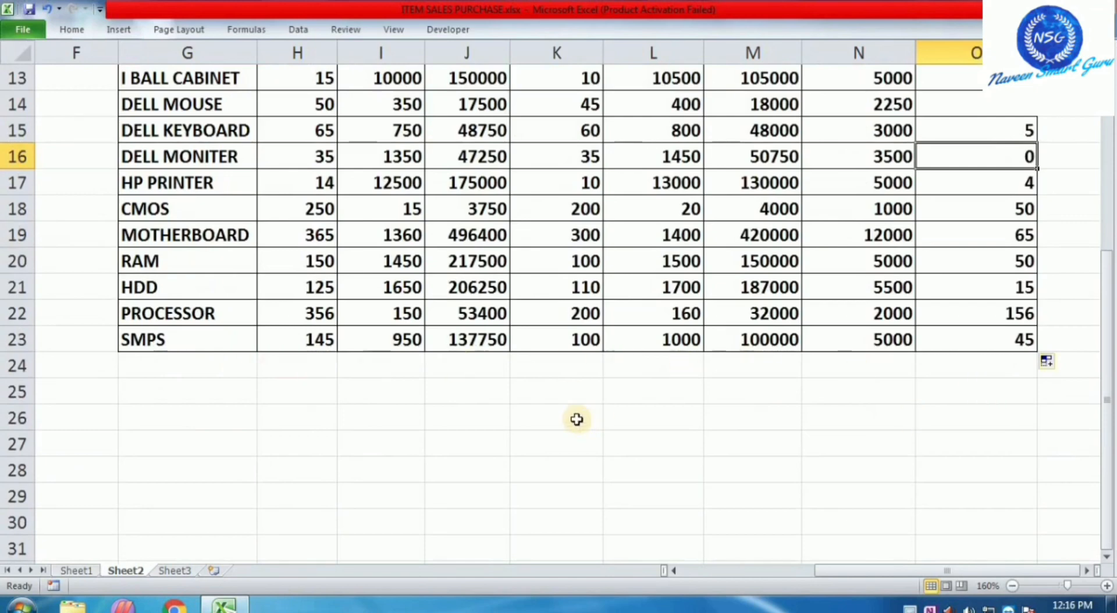
{"action": "scroll", "coordinate": [576, 419], "scroll_direction": "up", "scroll_amount": 2}
{"action": "left_click", "coordinate": [167, 229]}
{"action": "left_click_drag", "start_coordinate": [343, 284], "coordinate": [967, 501]}
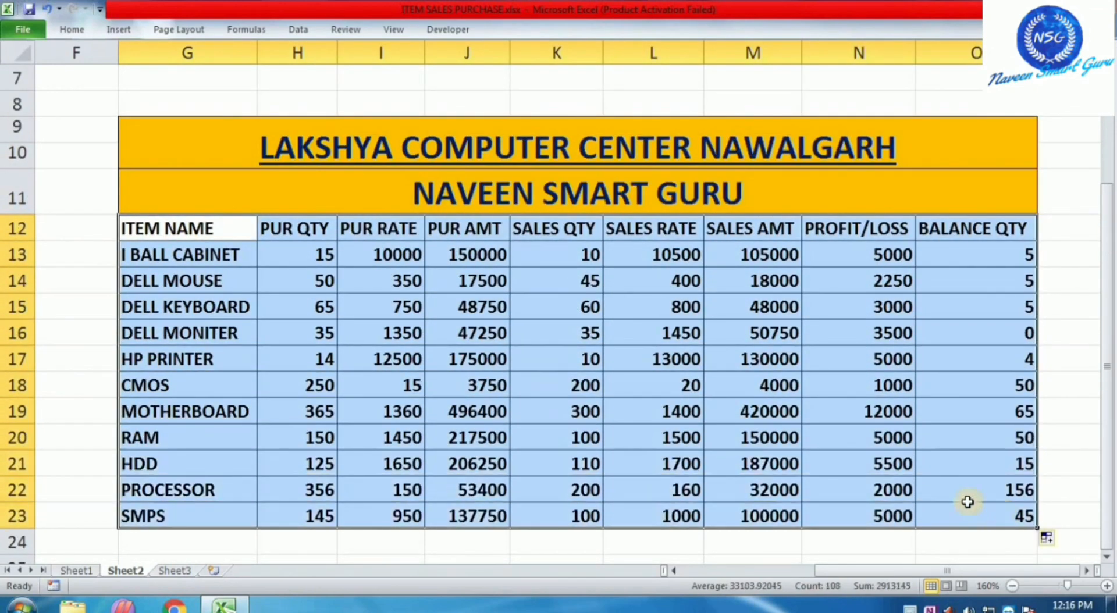
{"action": "left_click", "coordinate": [531, 364]}
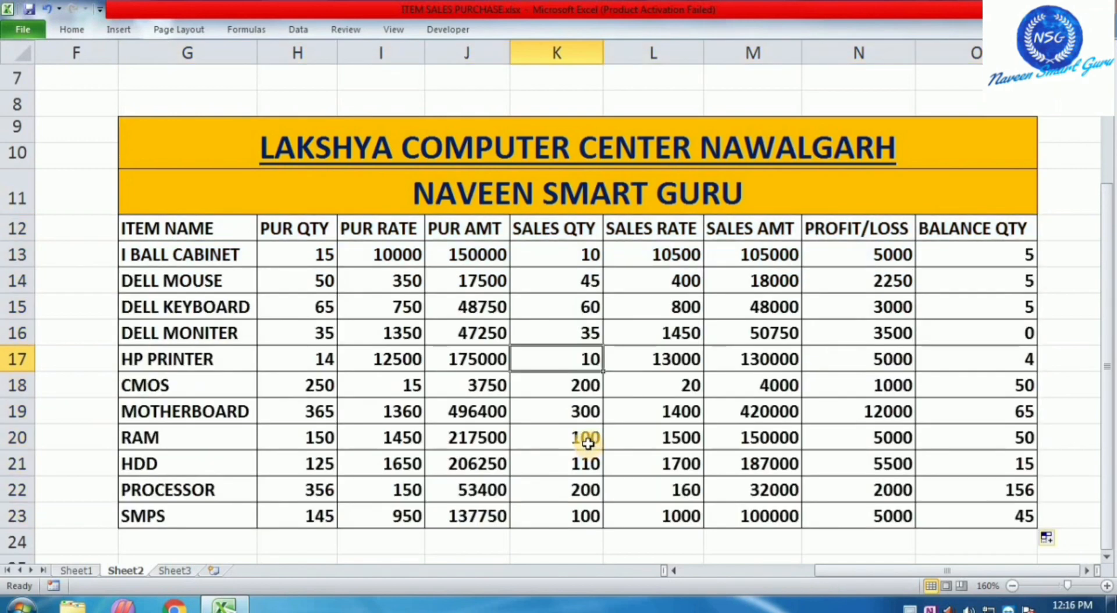
{"action": "key", "text": "ctrl+t"}
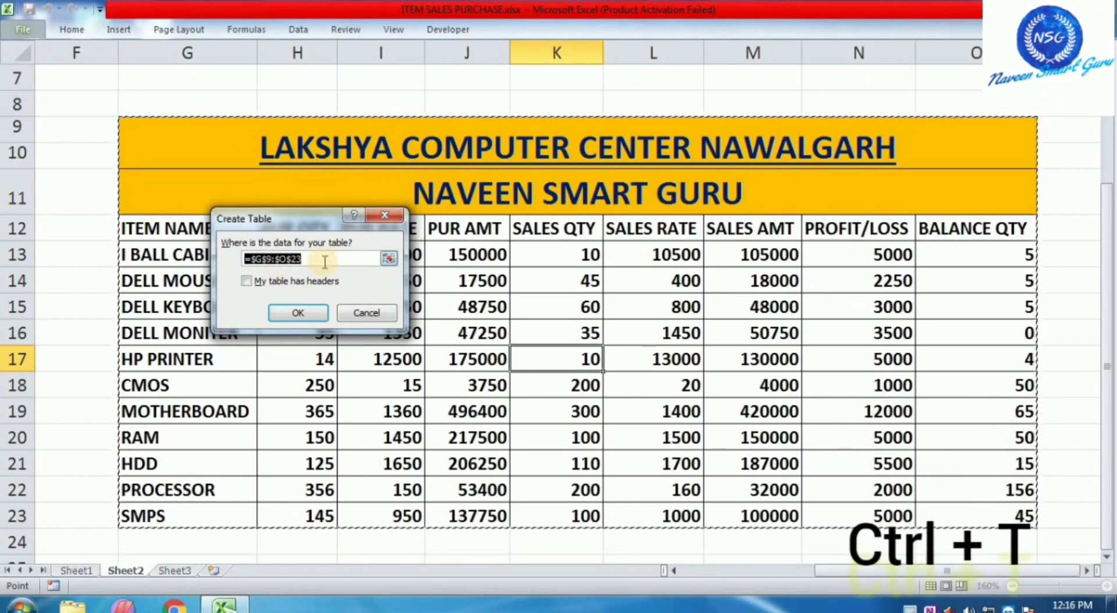
{"action": "left_click_drag", "start_coordinate": [179, 229], "coordinate": [987, 518]}
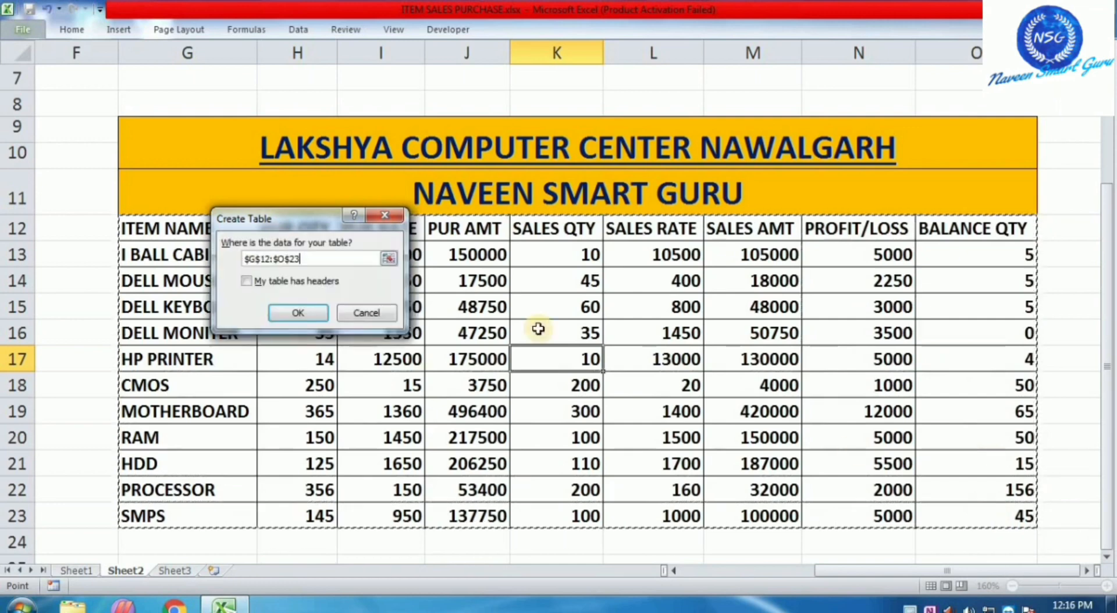
{"action": "left_click", "coordinate": [247, 282]}
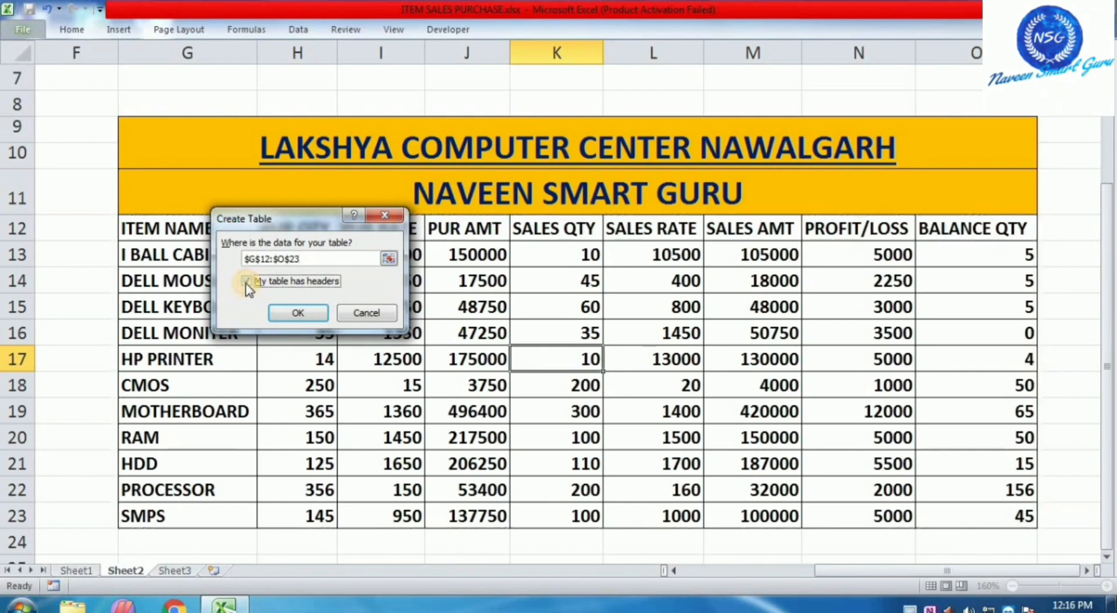
{"action": "left_click", "coordinate": [298, 314]}
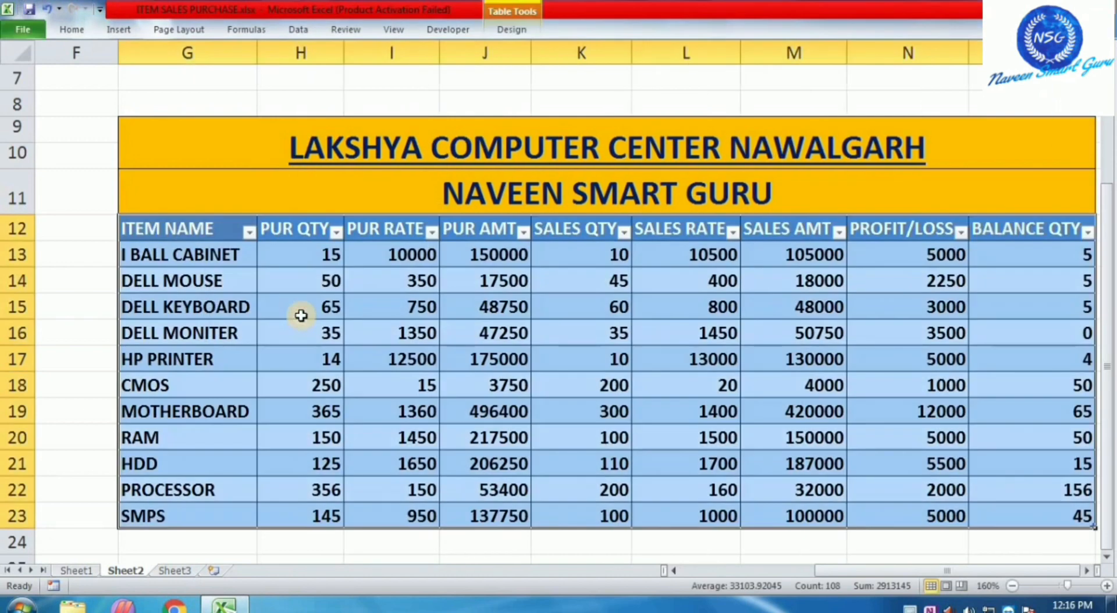
{"action": "left_click", "coordinate": [364, 362]}
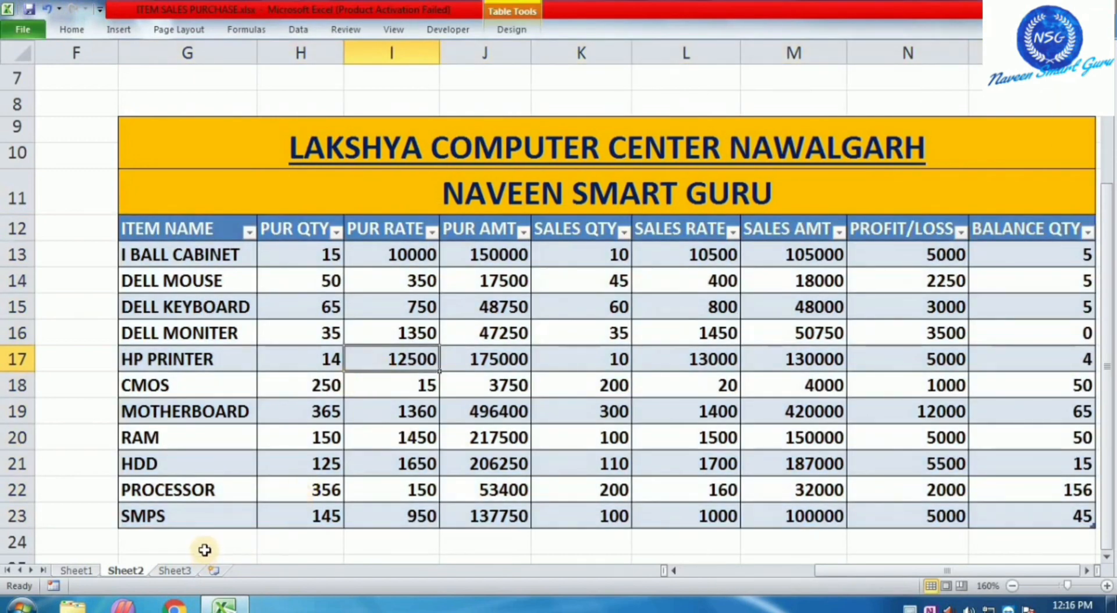
Step: Add a new HDD item in G24, directly below SMPS
{"action": "left_click", "coordinate": [205, 545]}
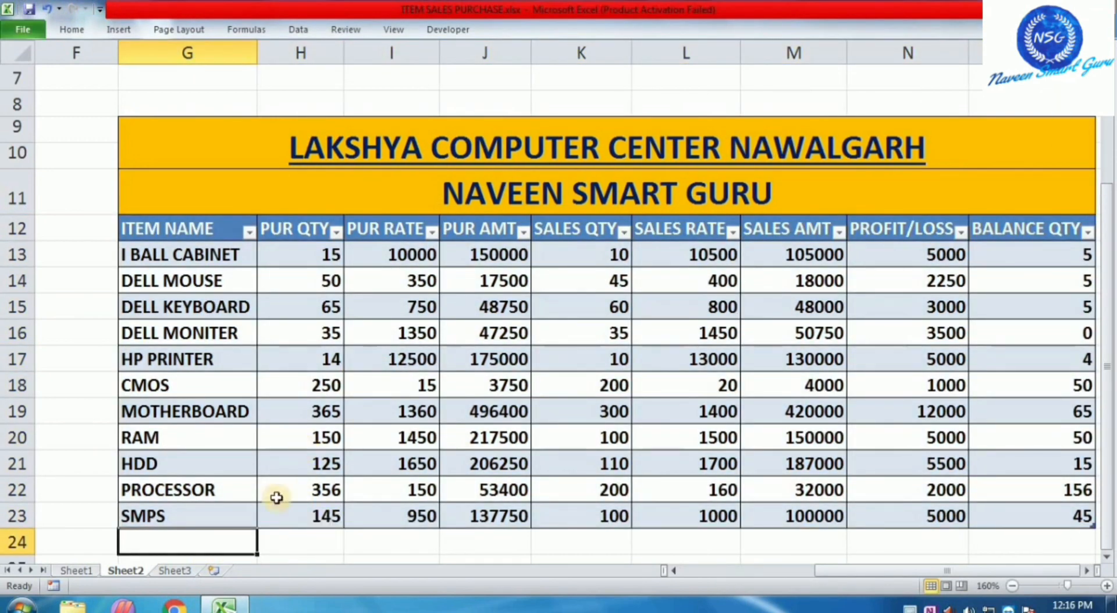
{"action": "type", "text": "HD"}
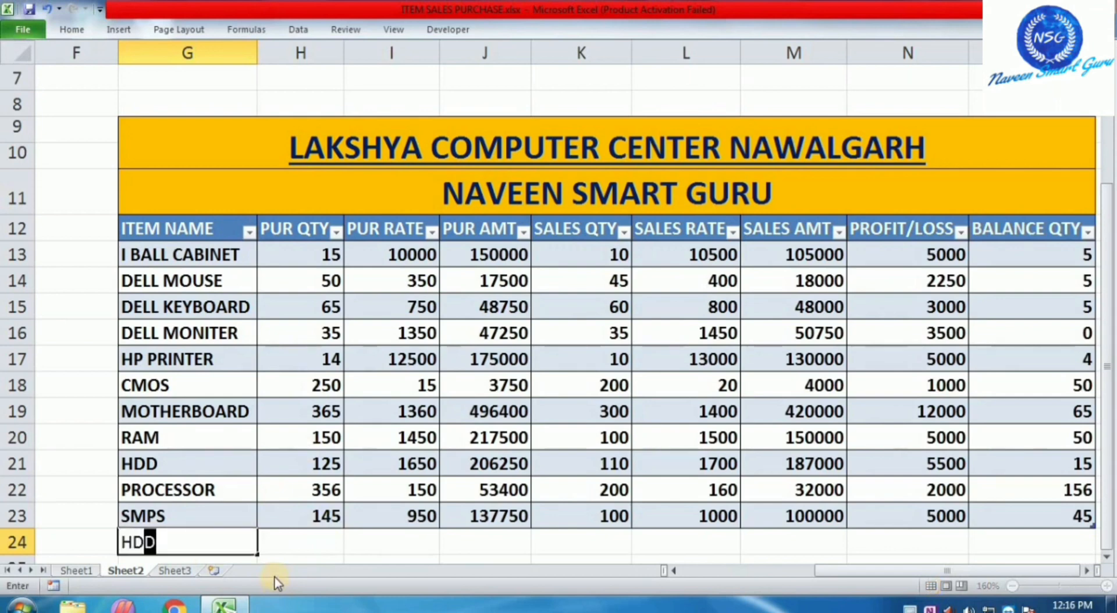
{"action": "key", "text": "Return"}
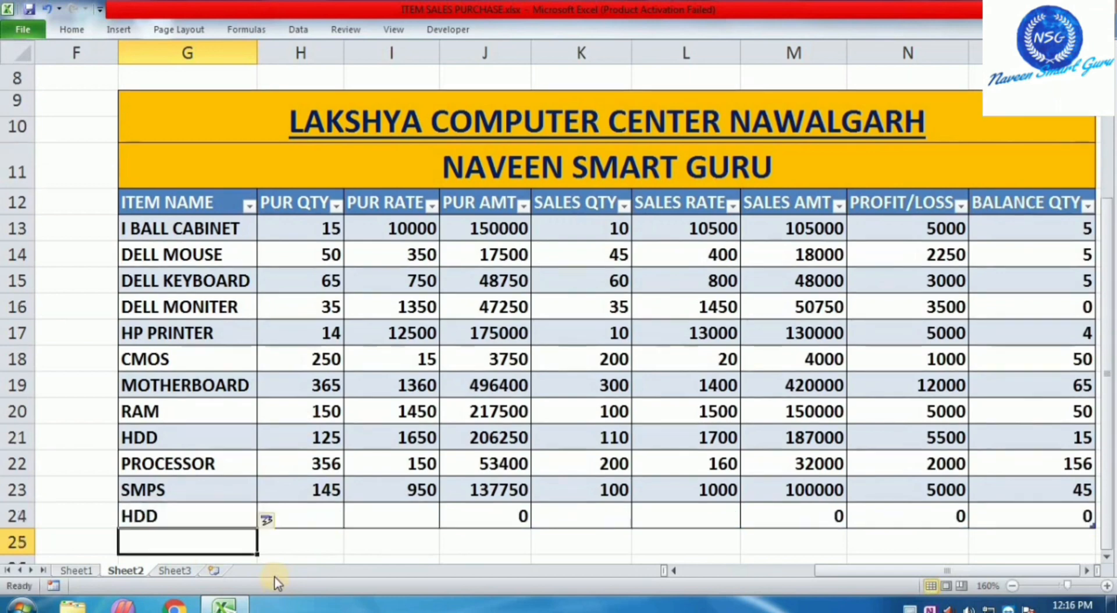
Step: Enter purchase quantity 10 and purchase rate 130 for the new HDD item in row 24
{"action": "key", "text": "Up"}
{"action": "key", "text": "Right"}
{"action": "key", "text": "Right"}
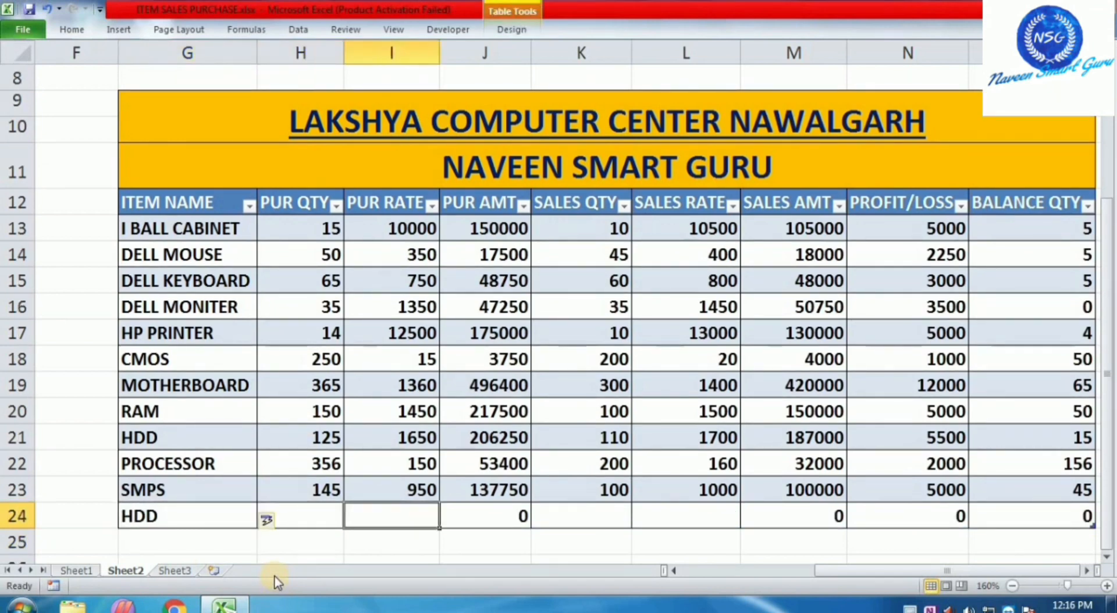
{"action": "key", "text": "Left"}
{"action": "type", "text": "1"}
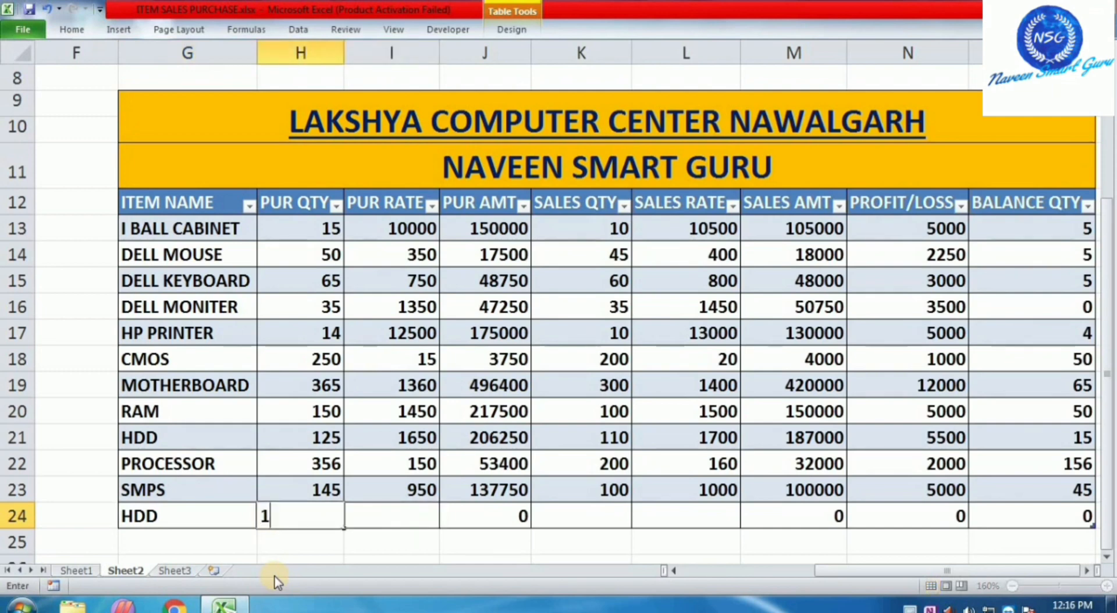
{"action": "key", "text": "Return"}
{"action": "key", "text": "Up"}
{"action": "key", "text": "Right"}
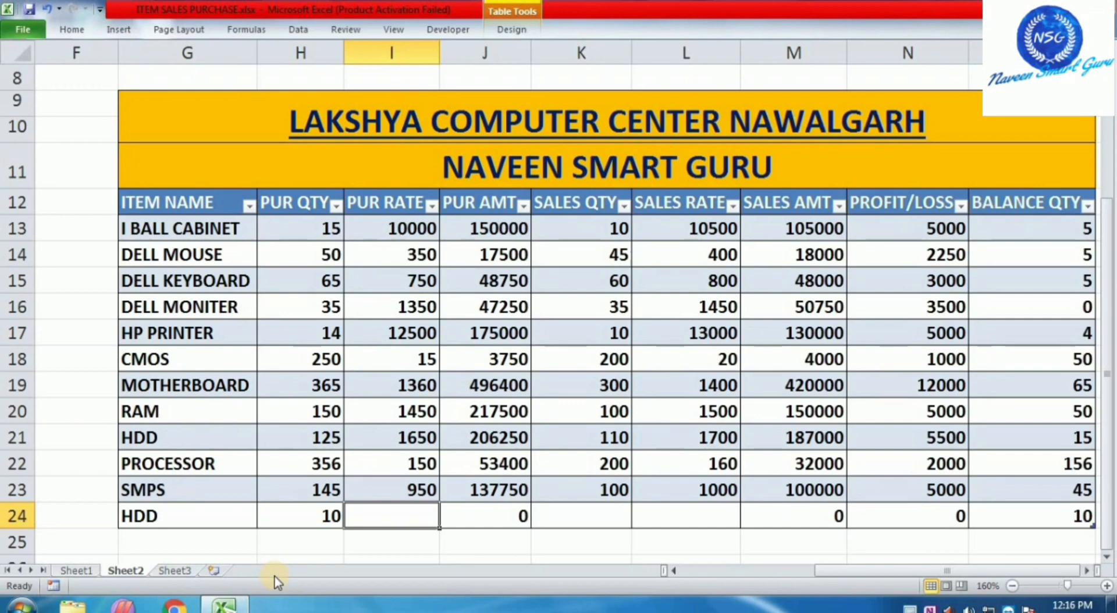
{"action": "type", "text": "130"}
{"action": "key", "text": "Right"}
{"action": "key", "text": "Right"}
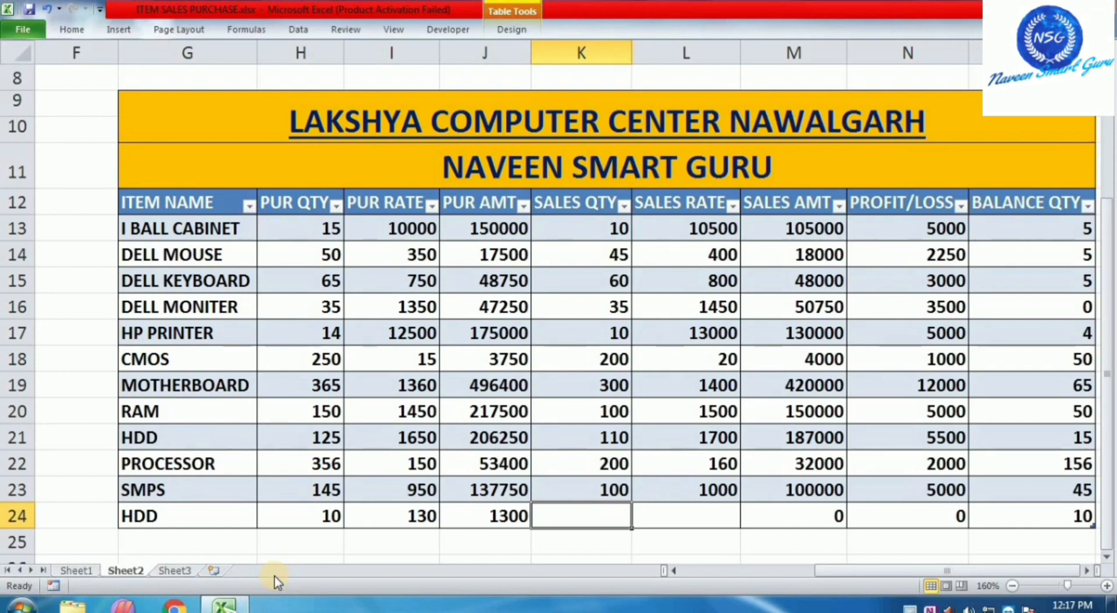
{"action": "left_click", "coordinate": [1082, 571]}
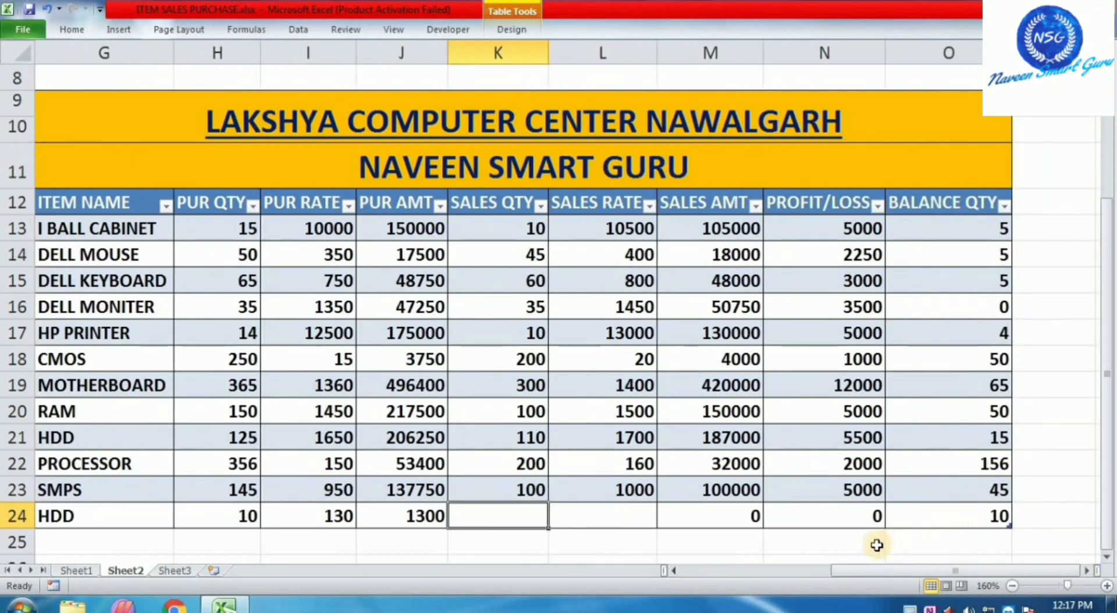